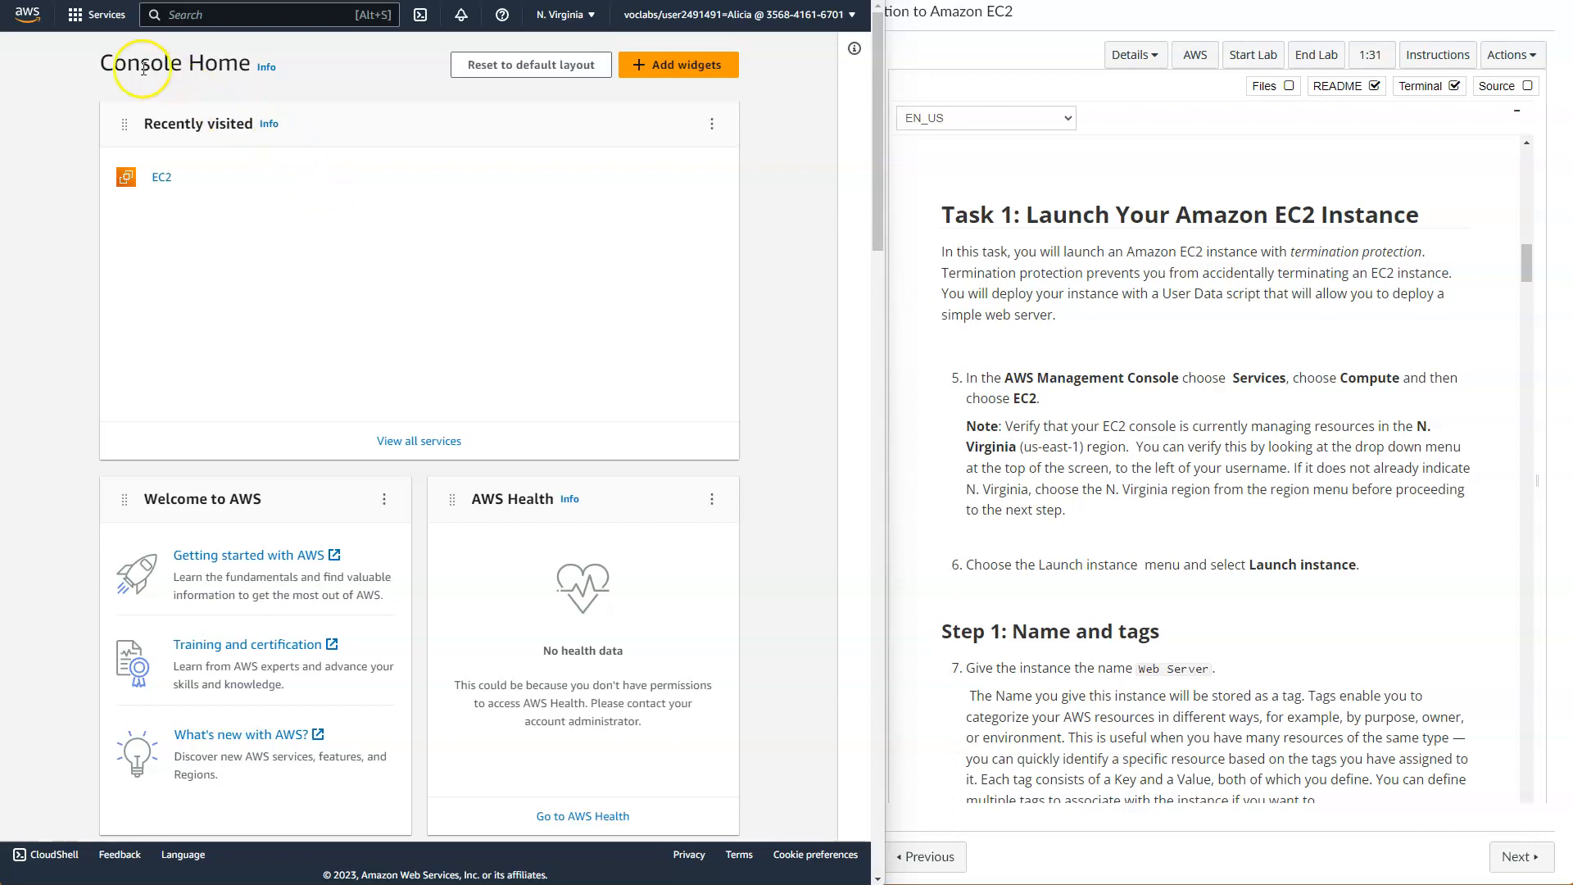
Open the EC2 service from the Compute category and check that the region is US East (N. Virginia)
left_click(101, 24)
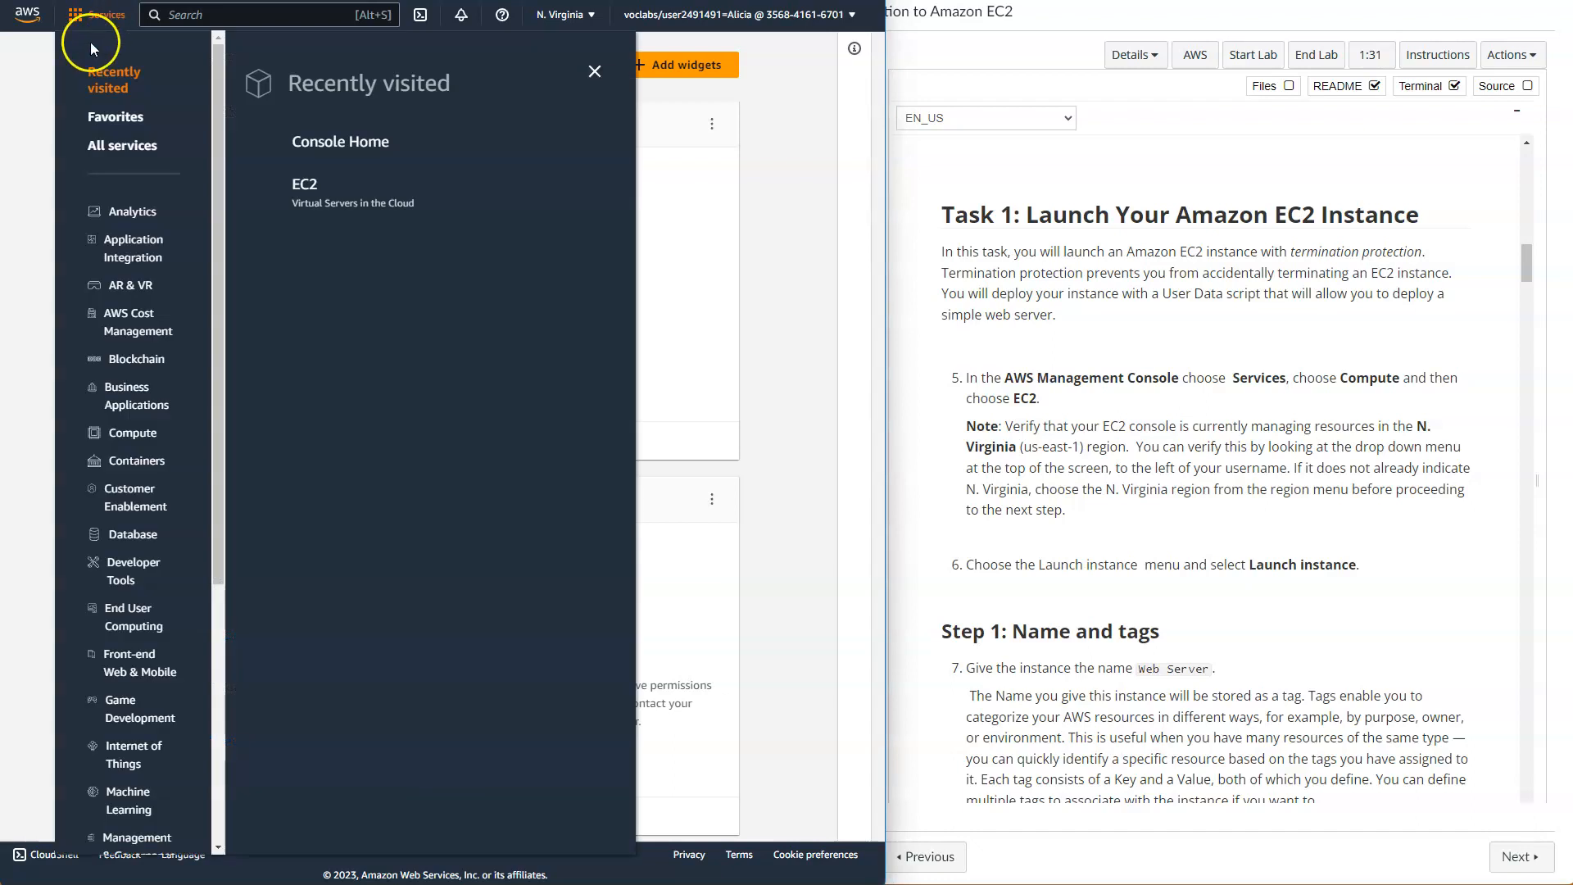
left_click(118, 442)
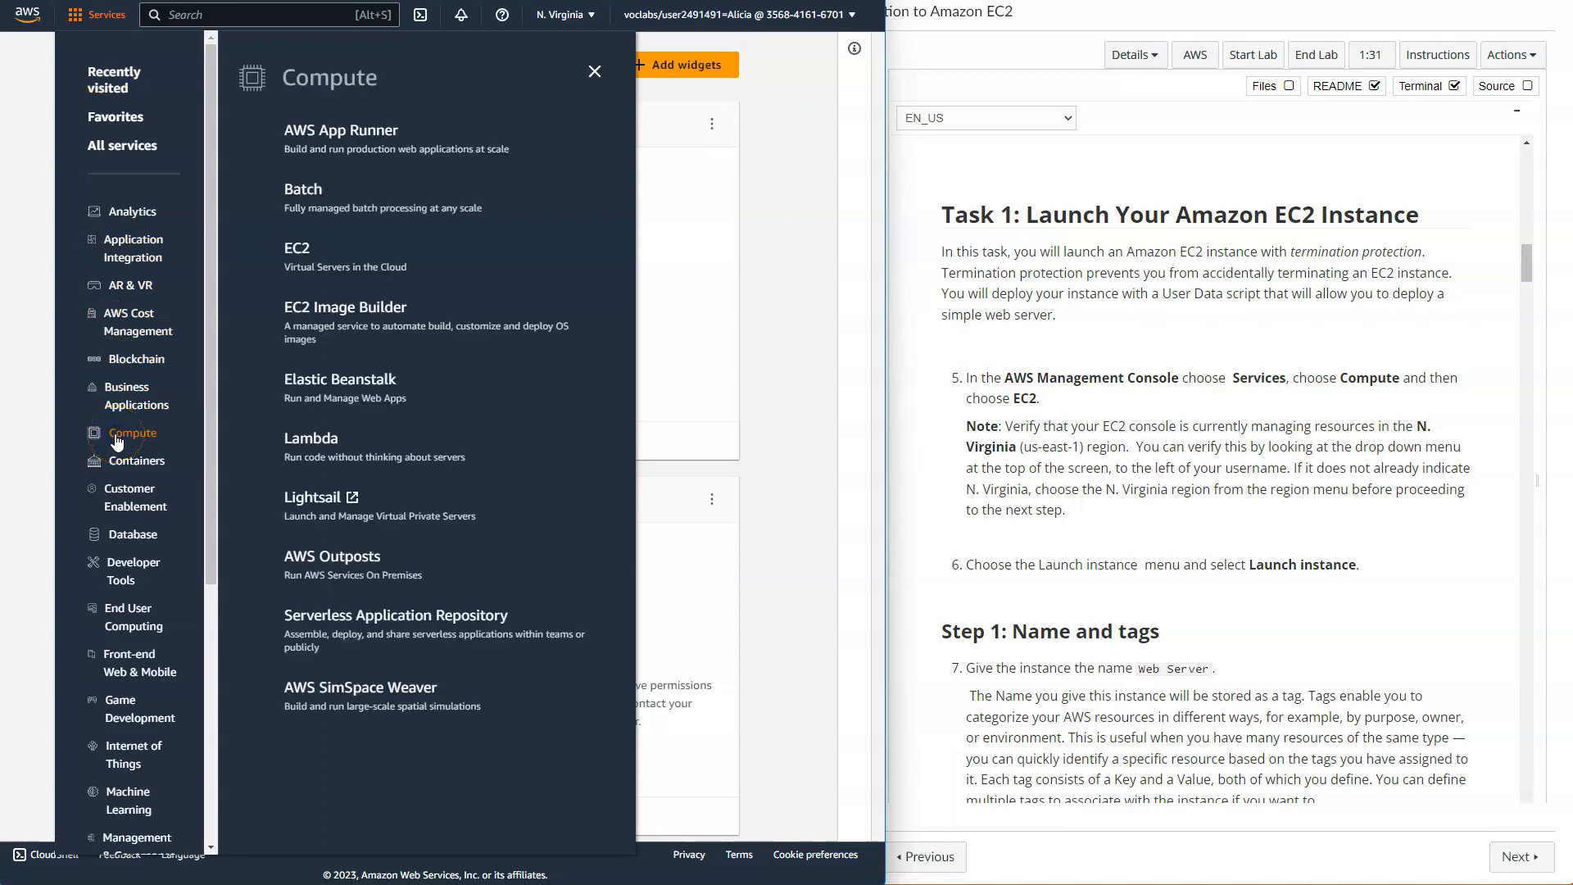
left_click(311, 258)
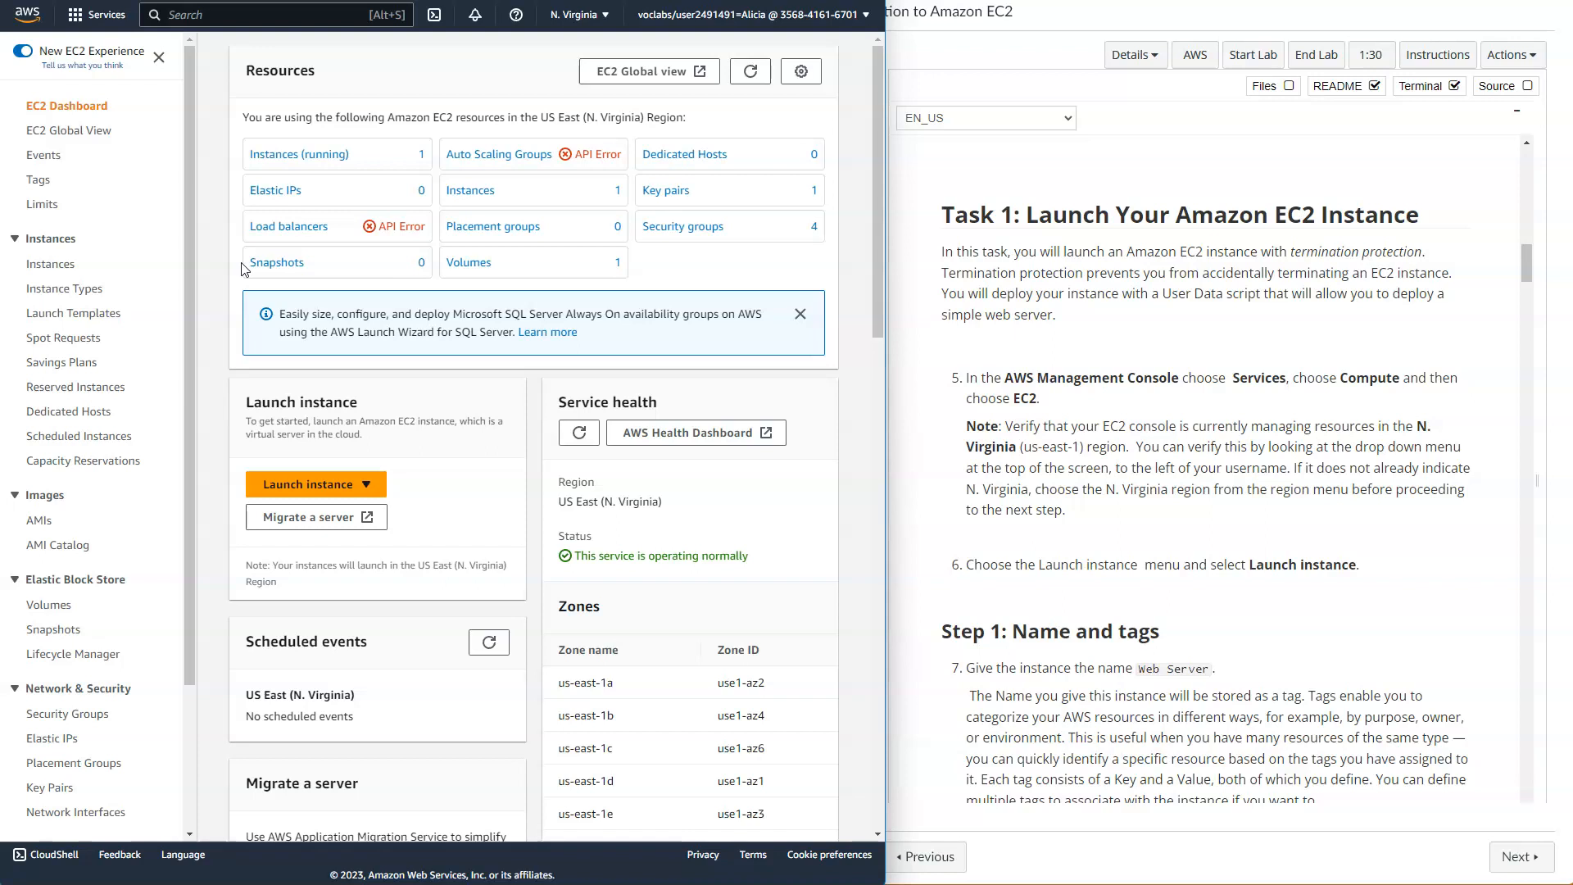
left_click(606, 26)
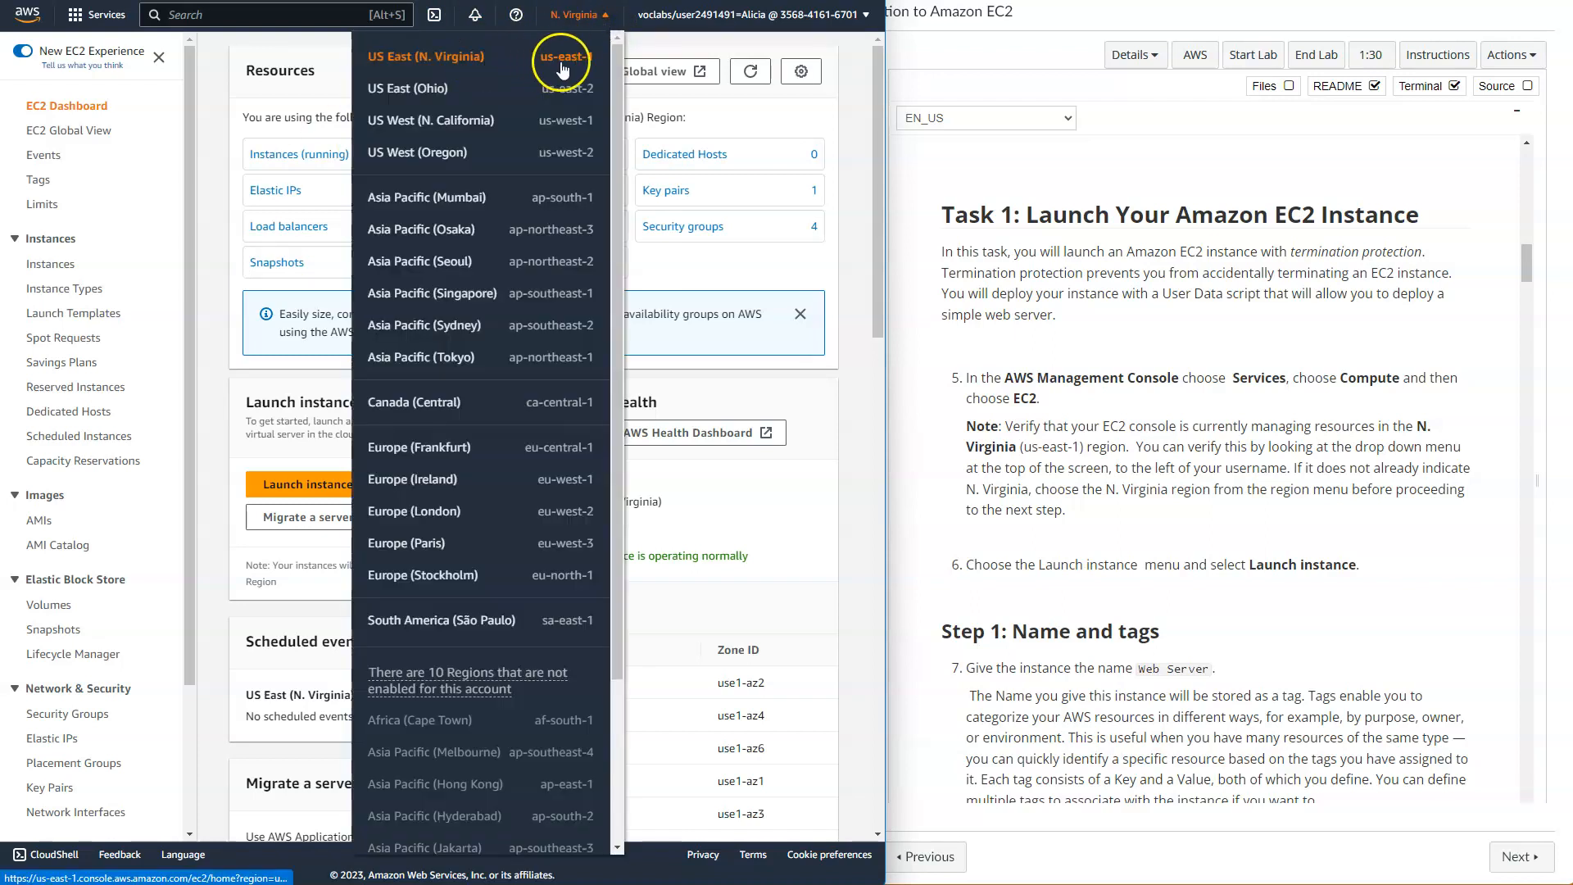
left_click(607, 25)
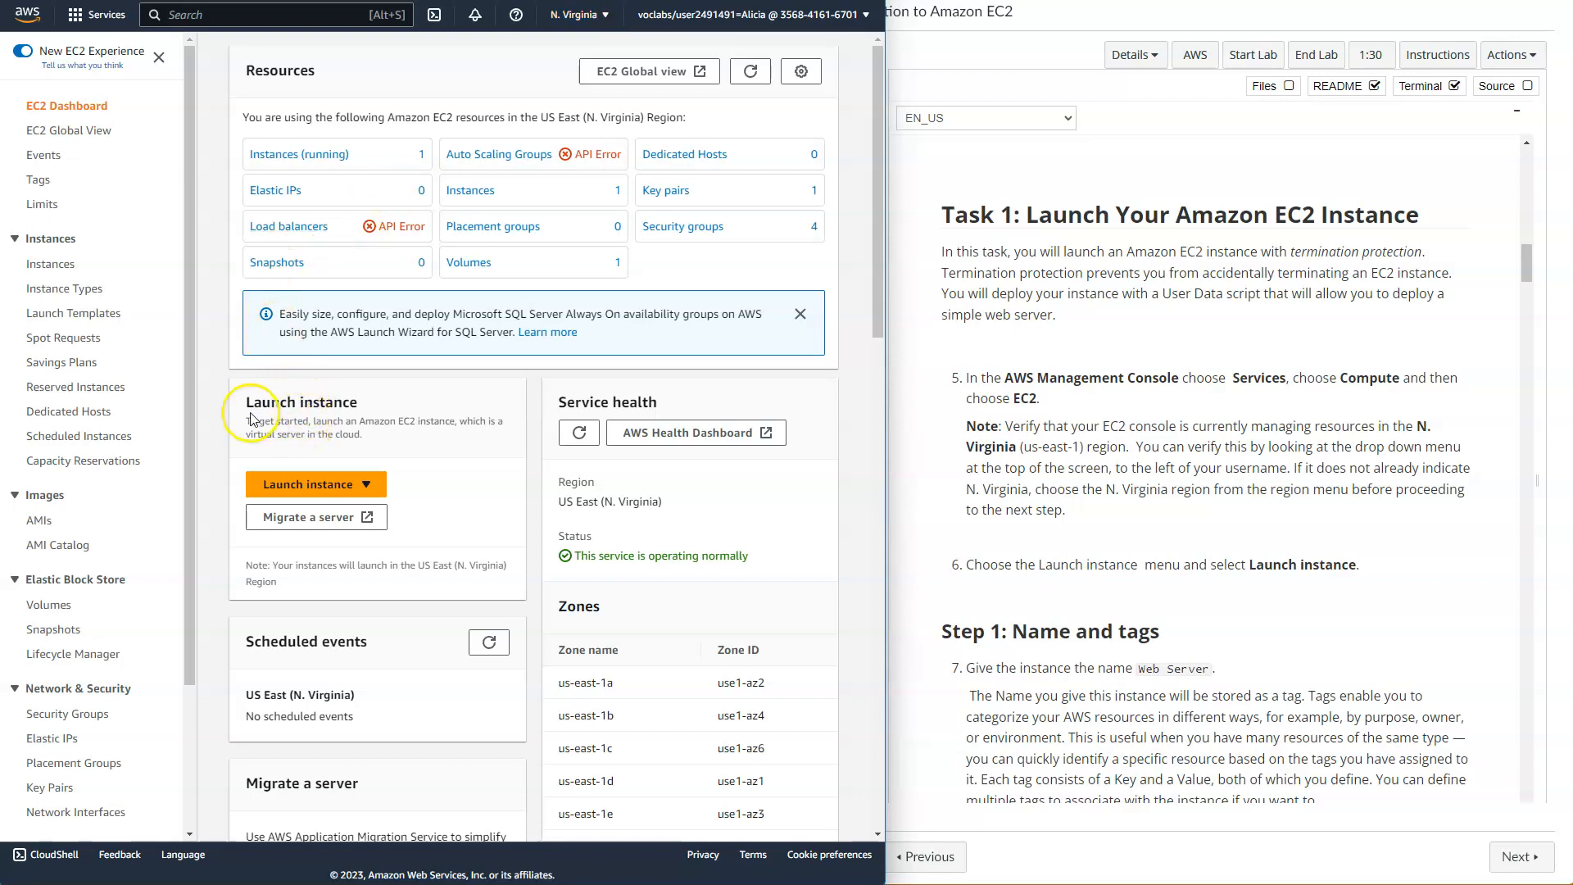
Start launching a new EC2 instance from the EC2 dashboard
left_click_drag(244, 403, 385, 401)
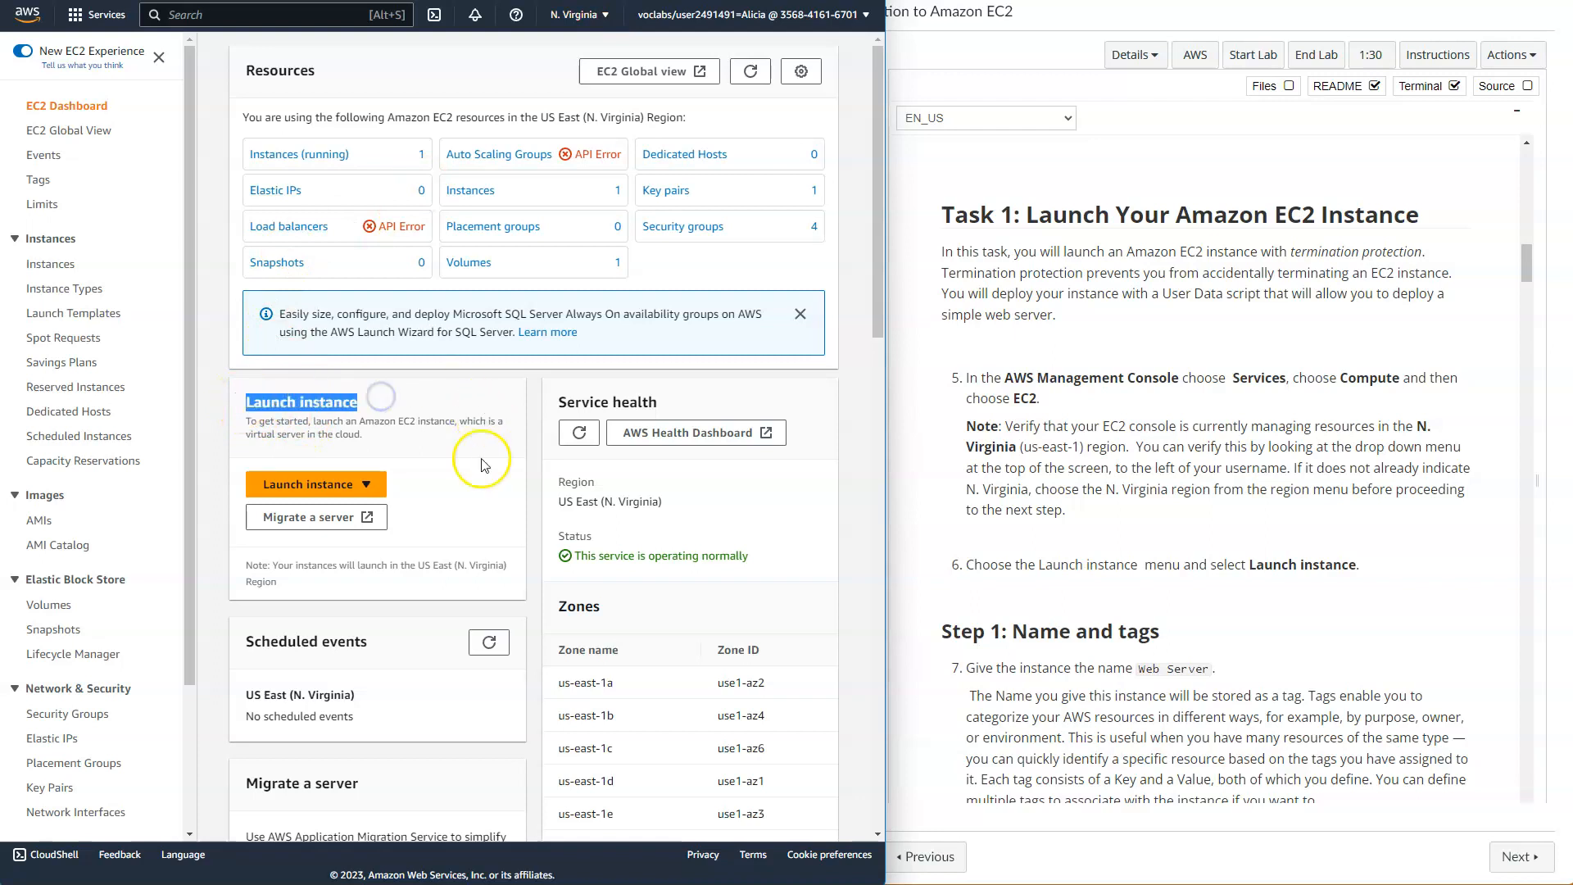
left_click(299, 490)
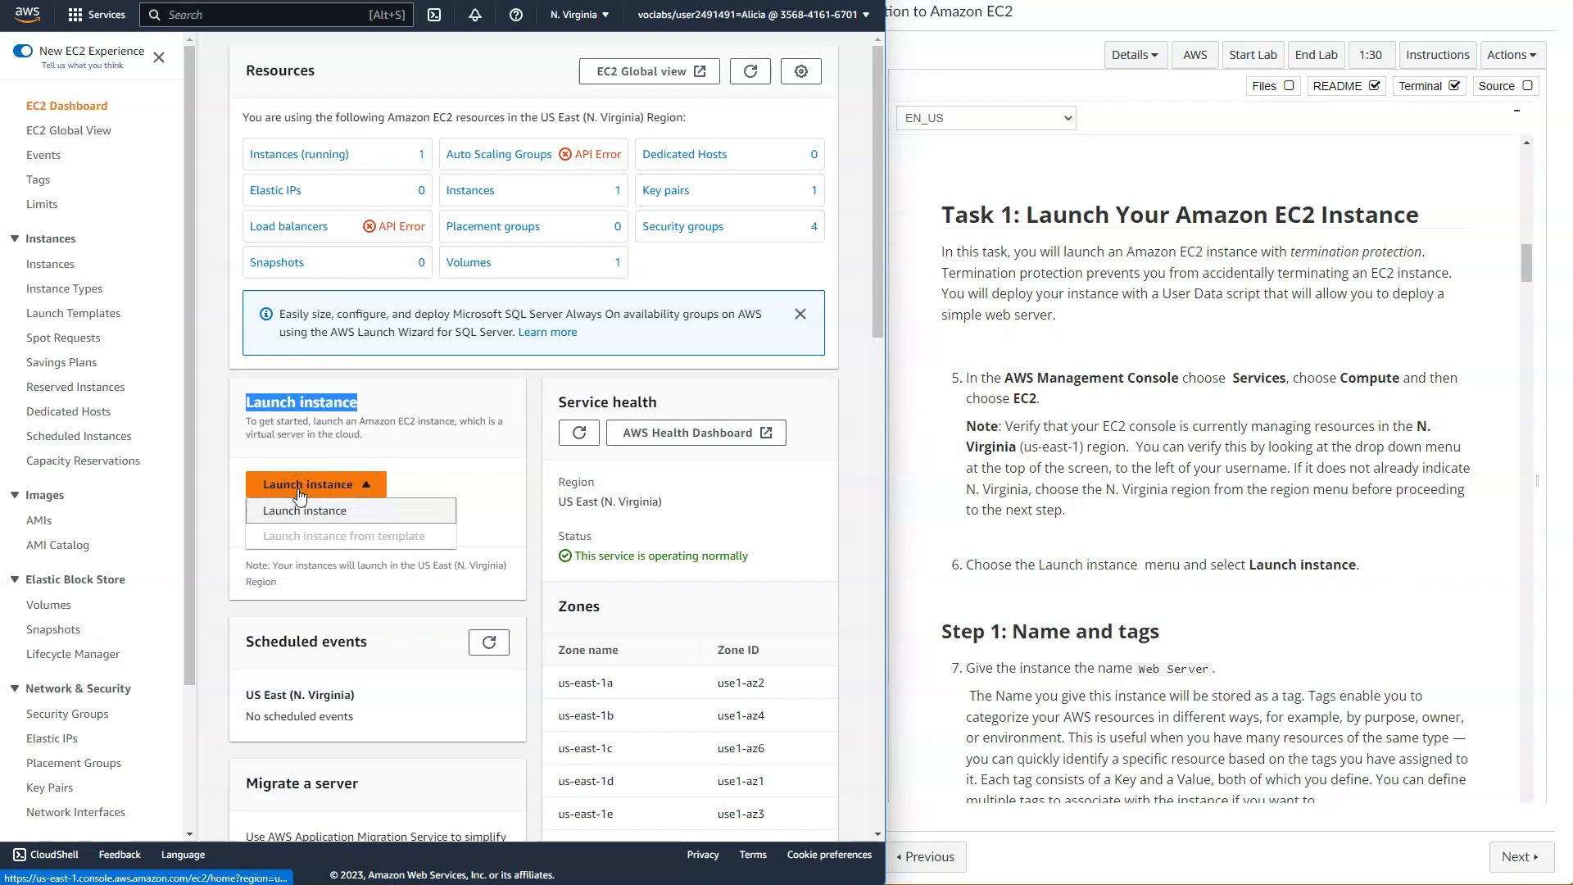
left_click(303, 511)
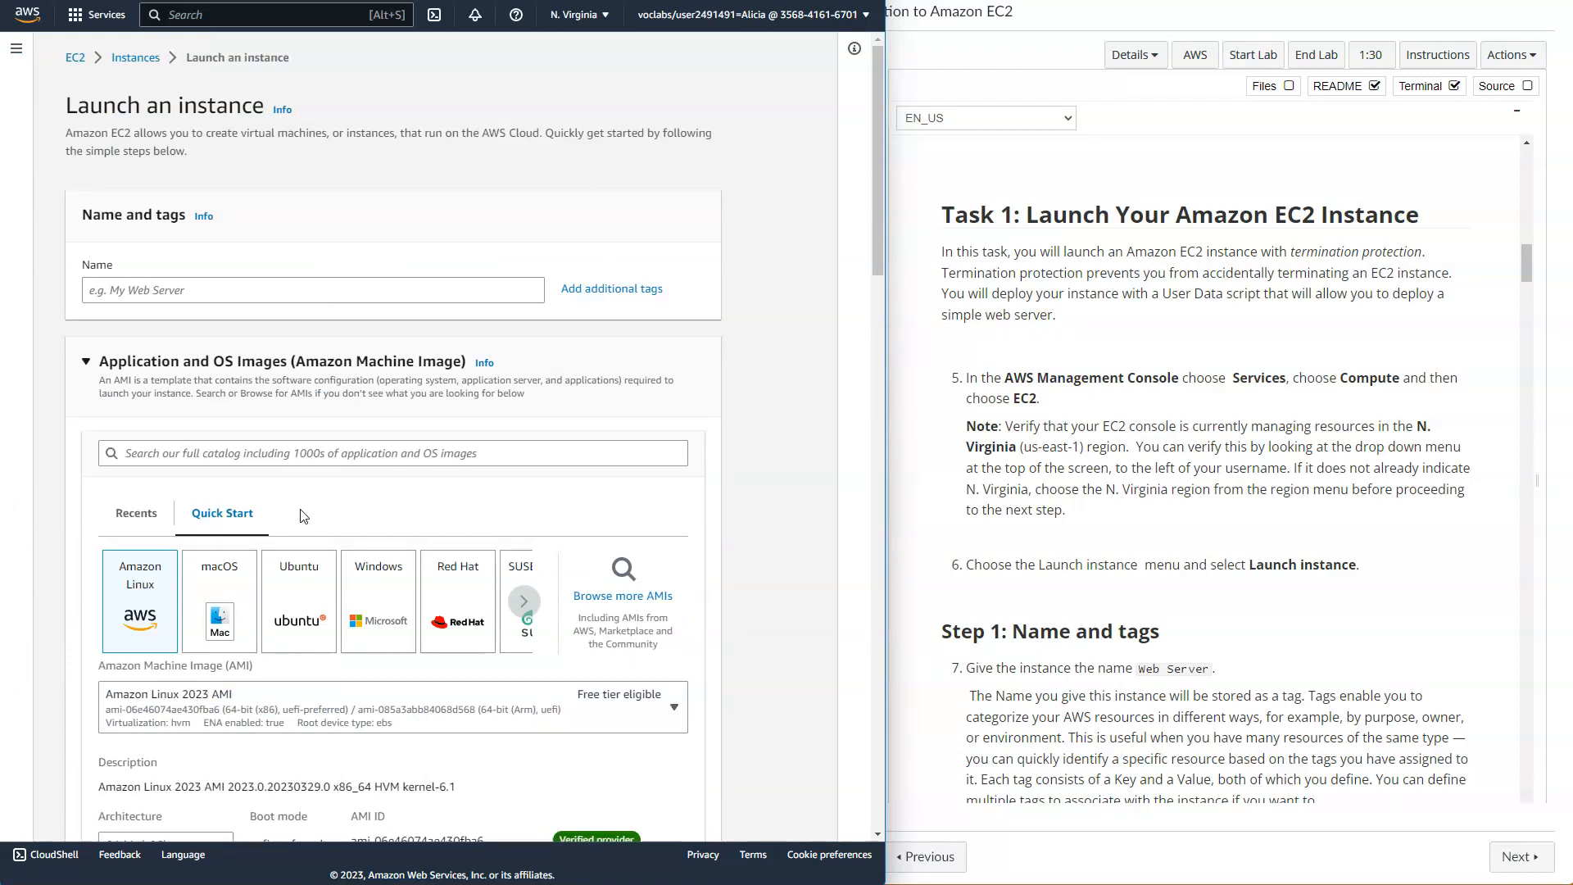
Name the new instance Web Server
left_click(292, 491)
left_click(197, 288)
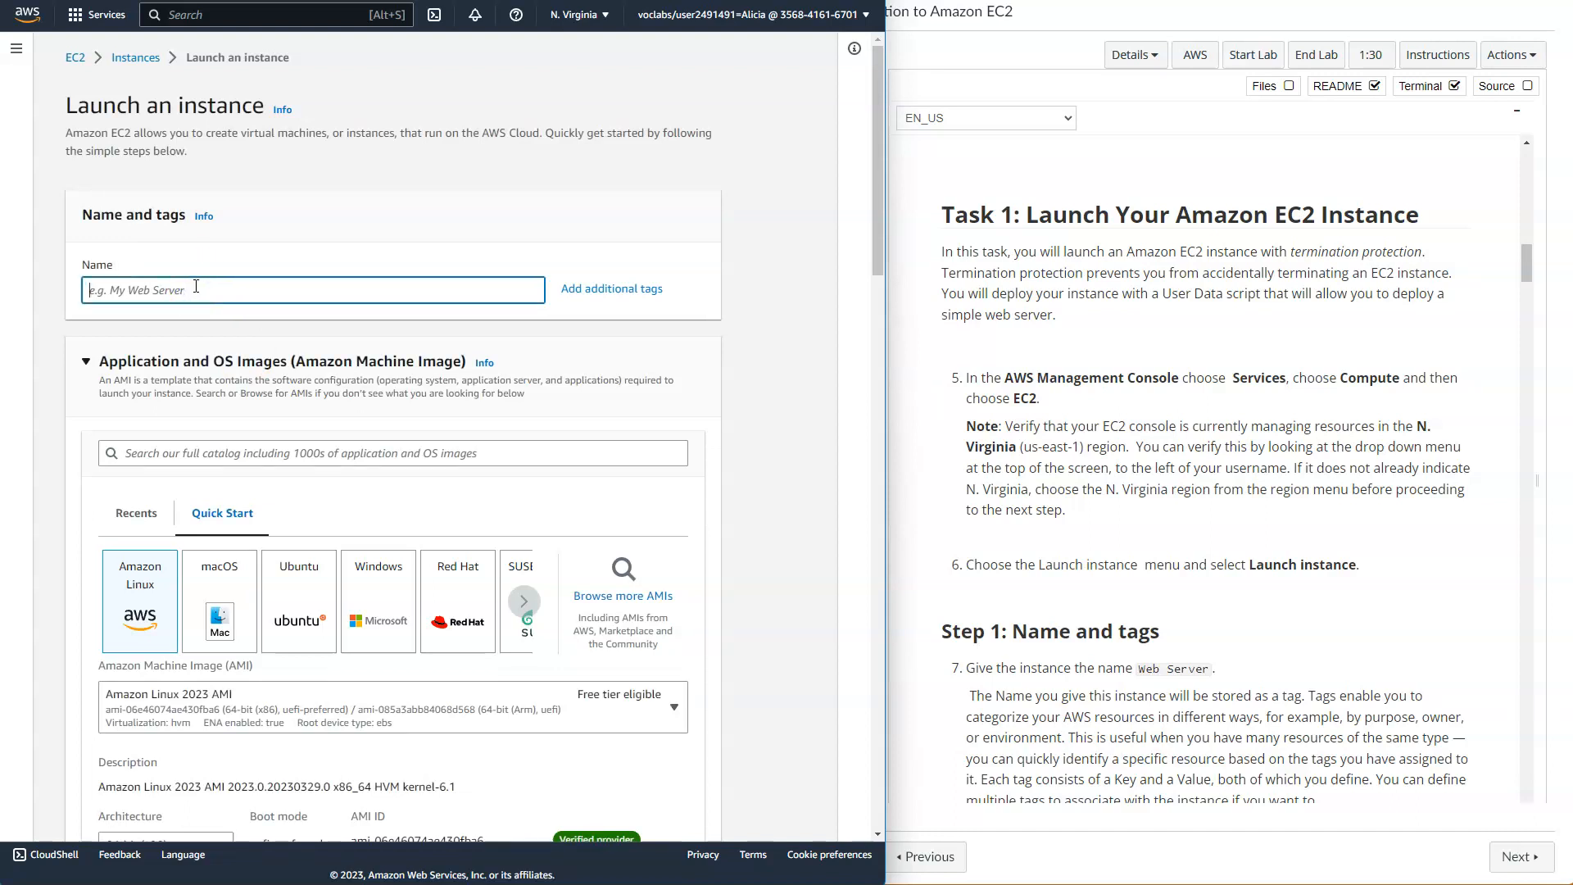
type("Web Server")
Read the lab instructions on name and tags, Amazon Machine Image, instance type and key pair
left_click(942, 719)
scroll(946, 725, "down", 1)
scroll(946, 725, "down", 1)
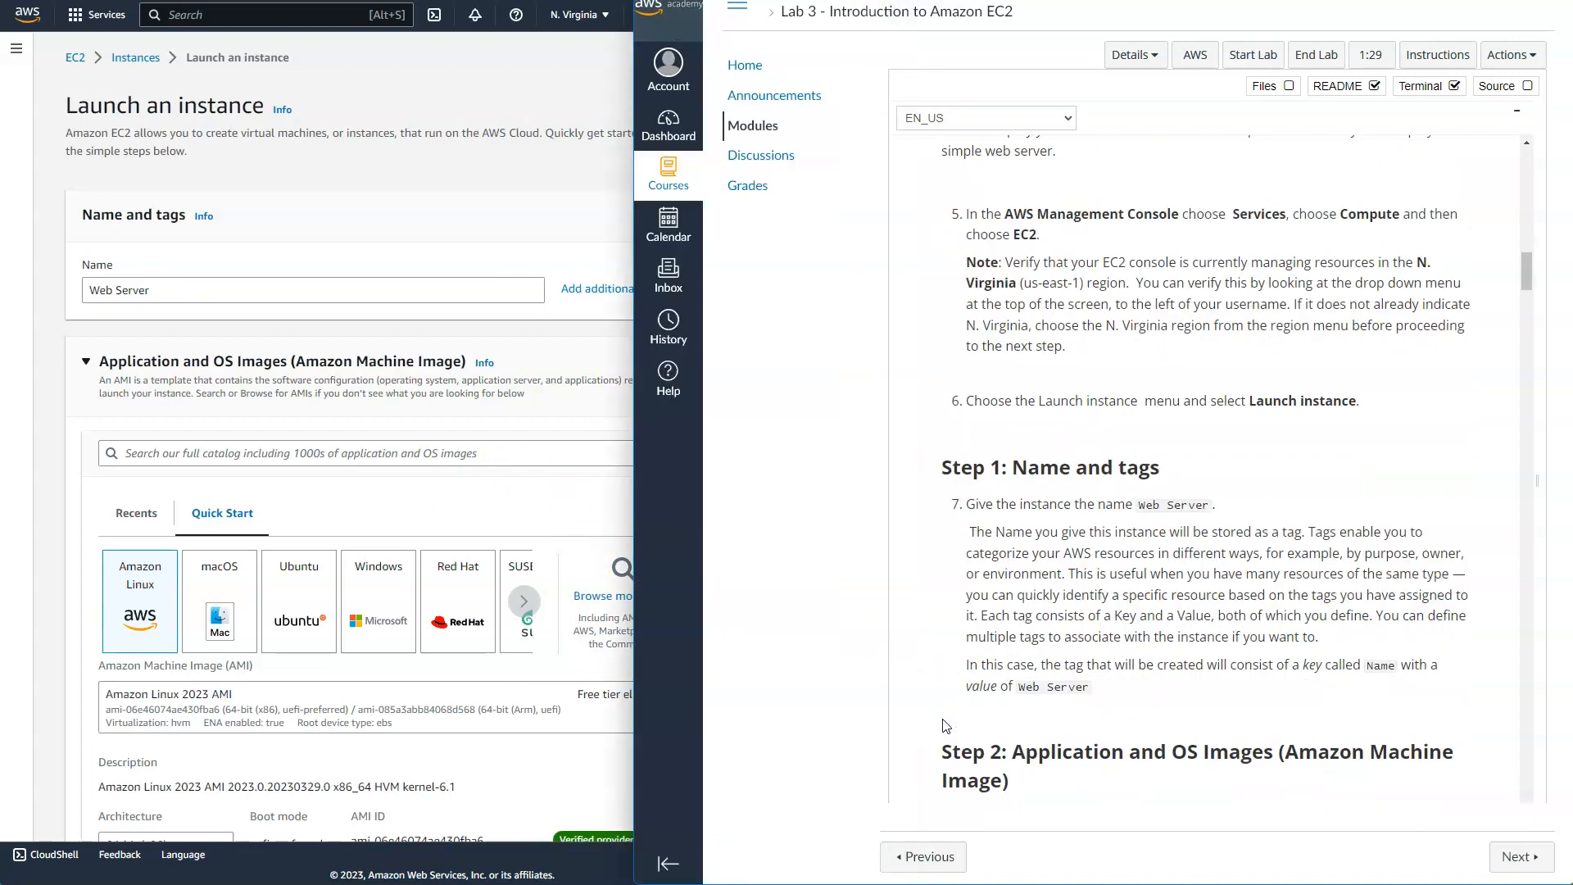
left_click(509, 248)
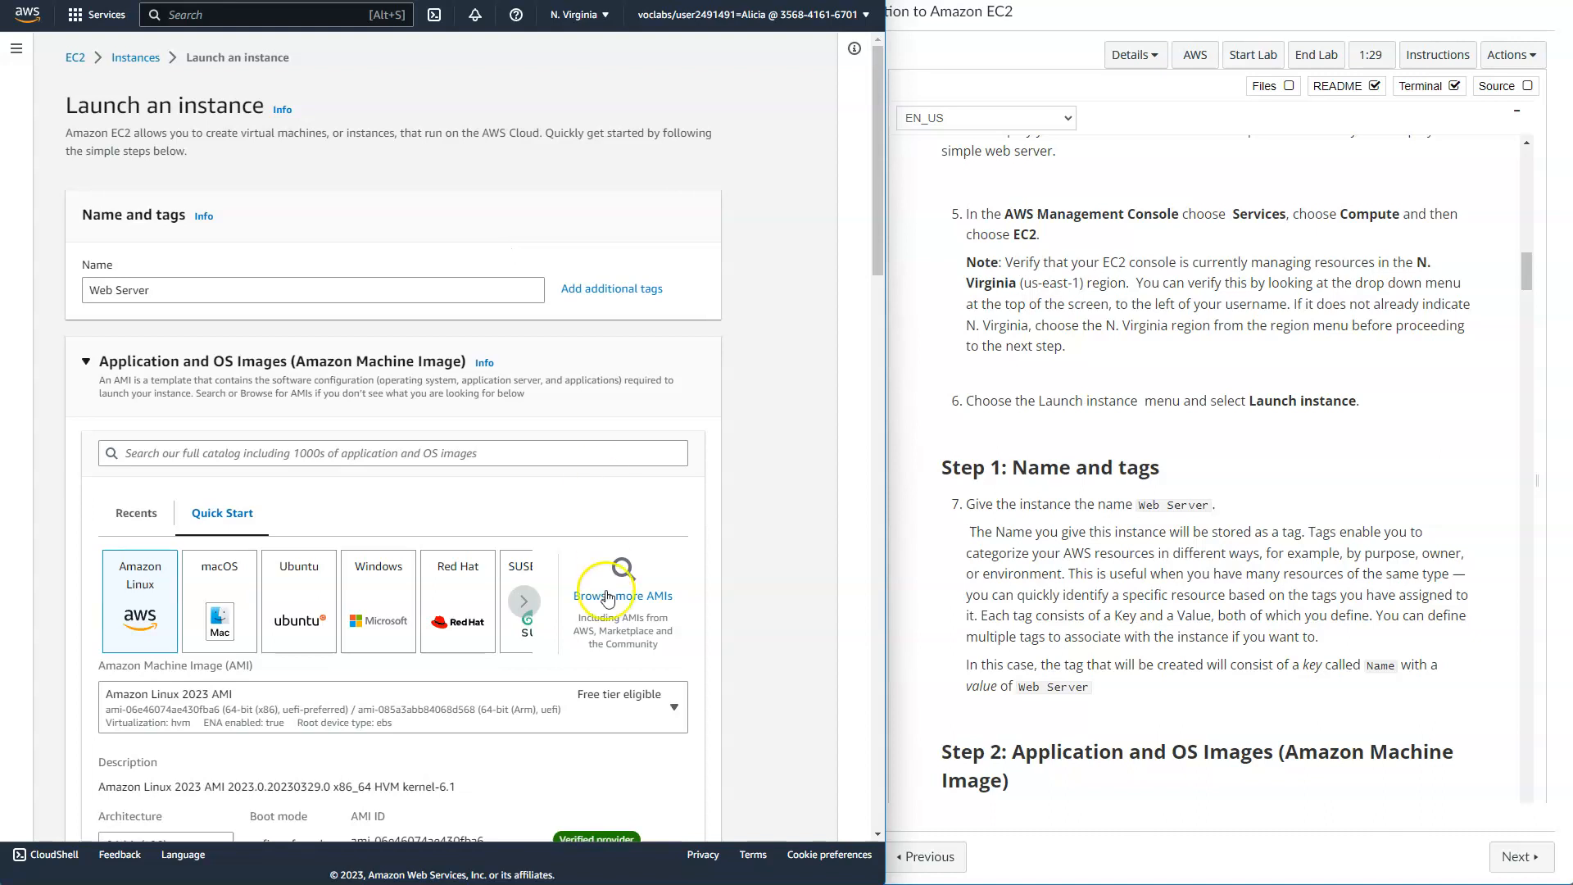
left_click(938, 625)
scroll(940, 626, "down", 3)
scroll(941, 627, "down", 4)
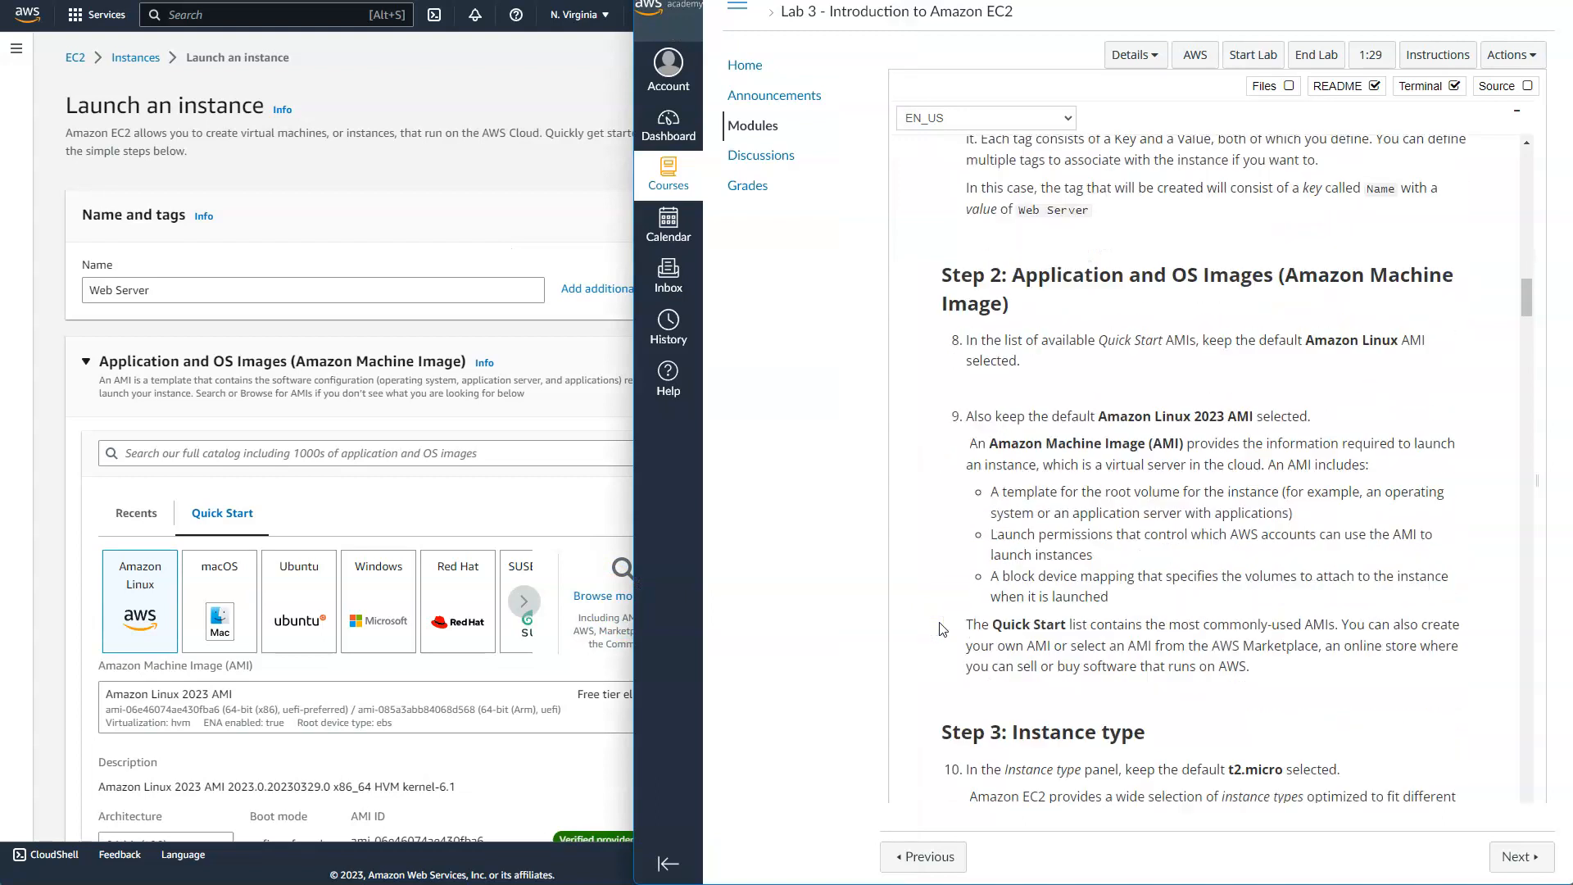
left_click(548, 68)
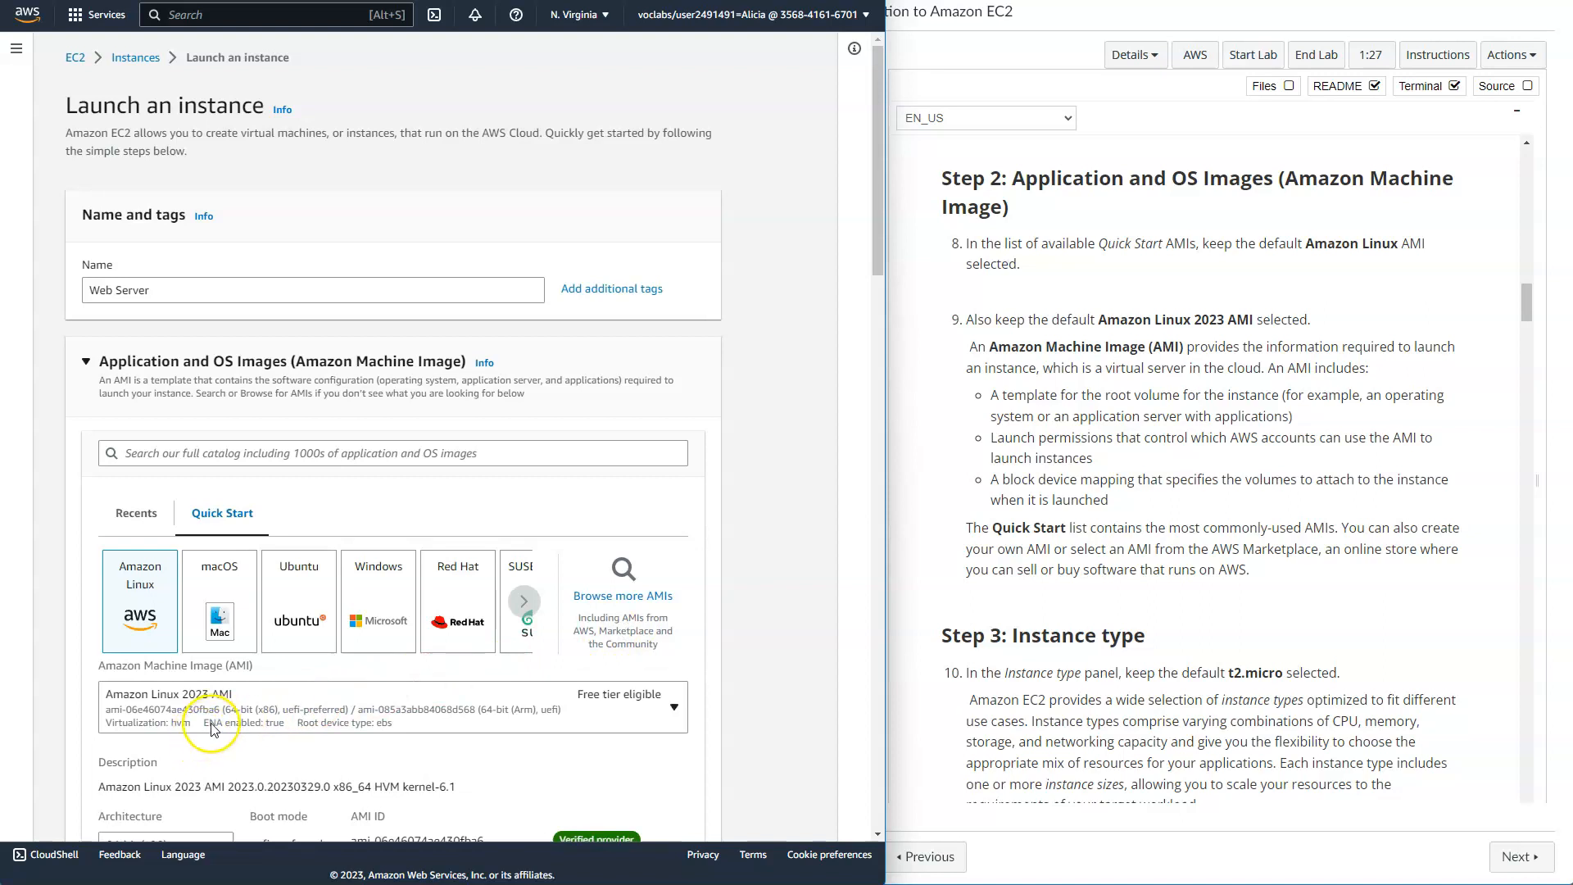
left_click(909, 624)
scroll(919, 623, "down", 4)
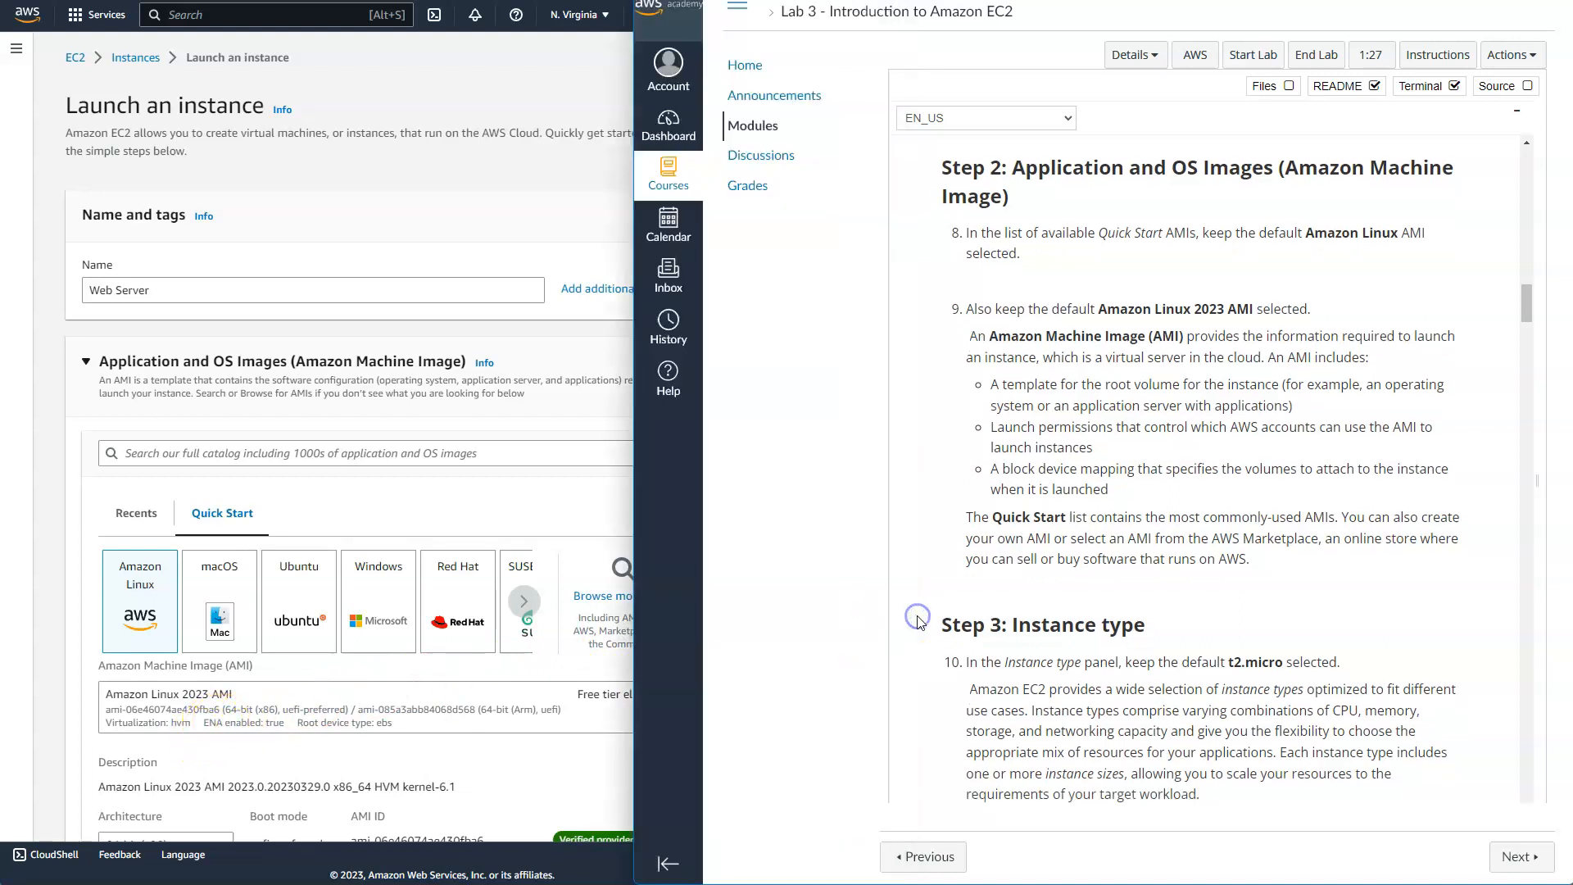
scroll(919, 622, "down", 1)
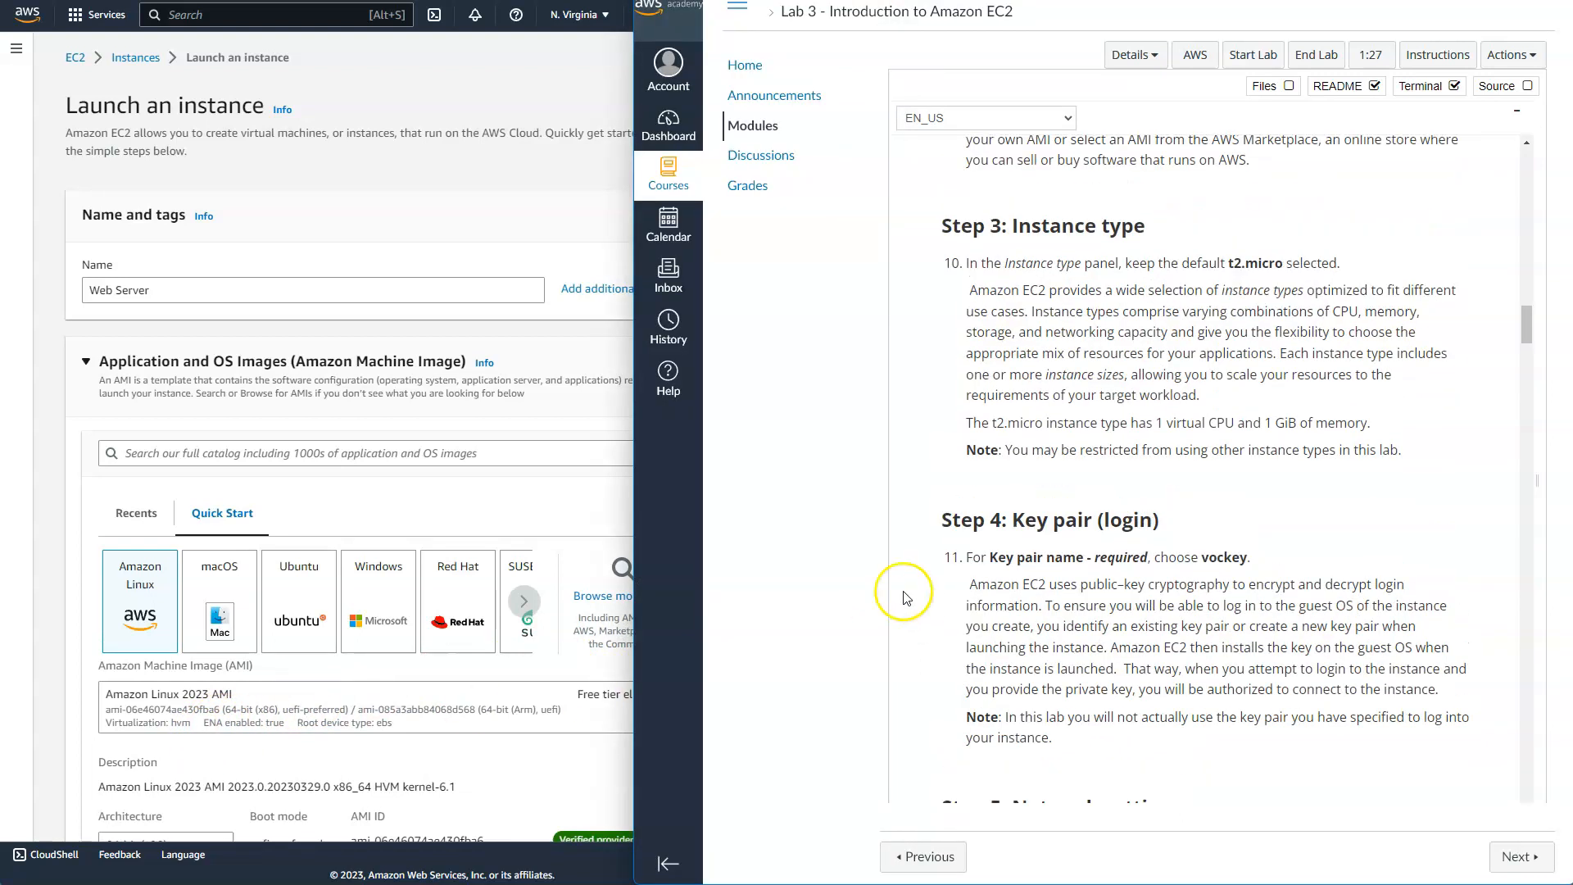
Select vockey as the key pair for the instance, keeping the t2.micro instance type
left_click(40, 439)
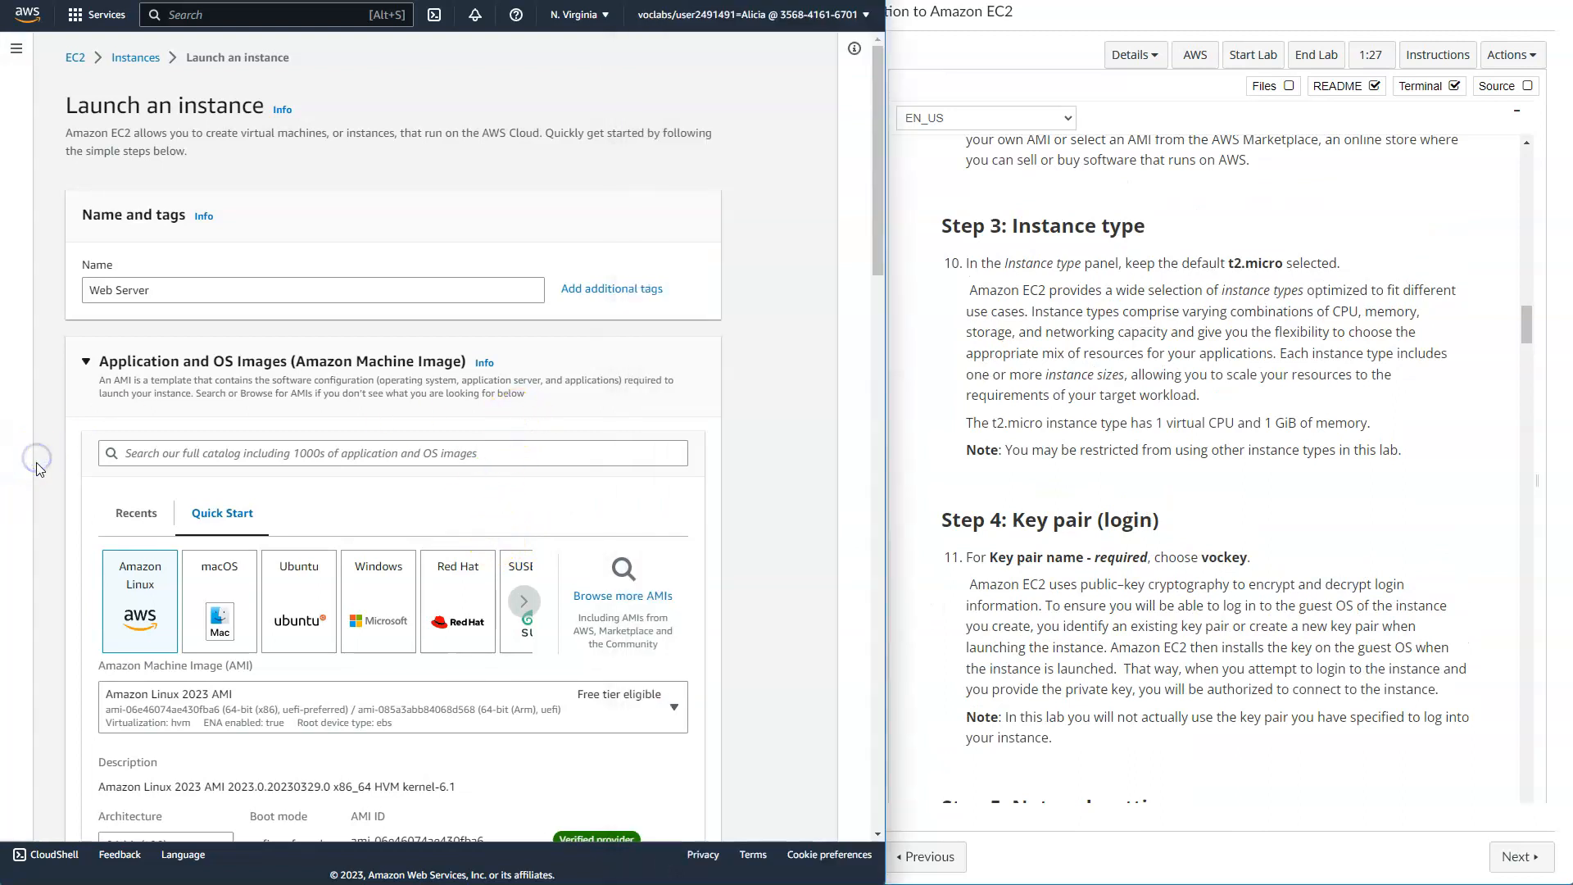
scroll(37, 471, "down", 2)
scroll(37, 471, "down", 6)
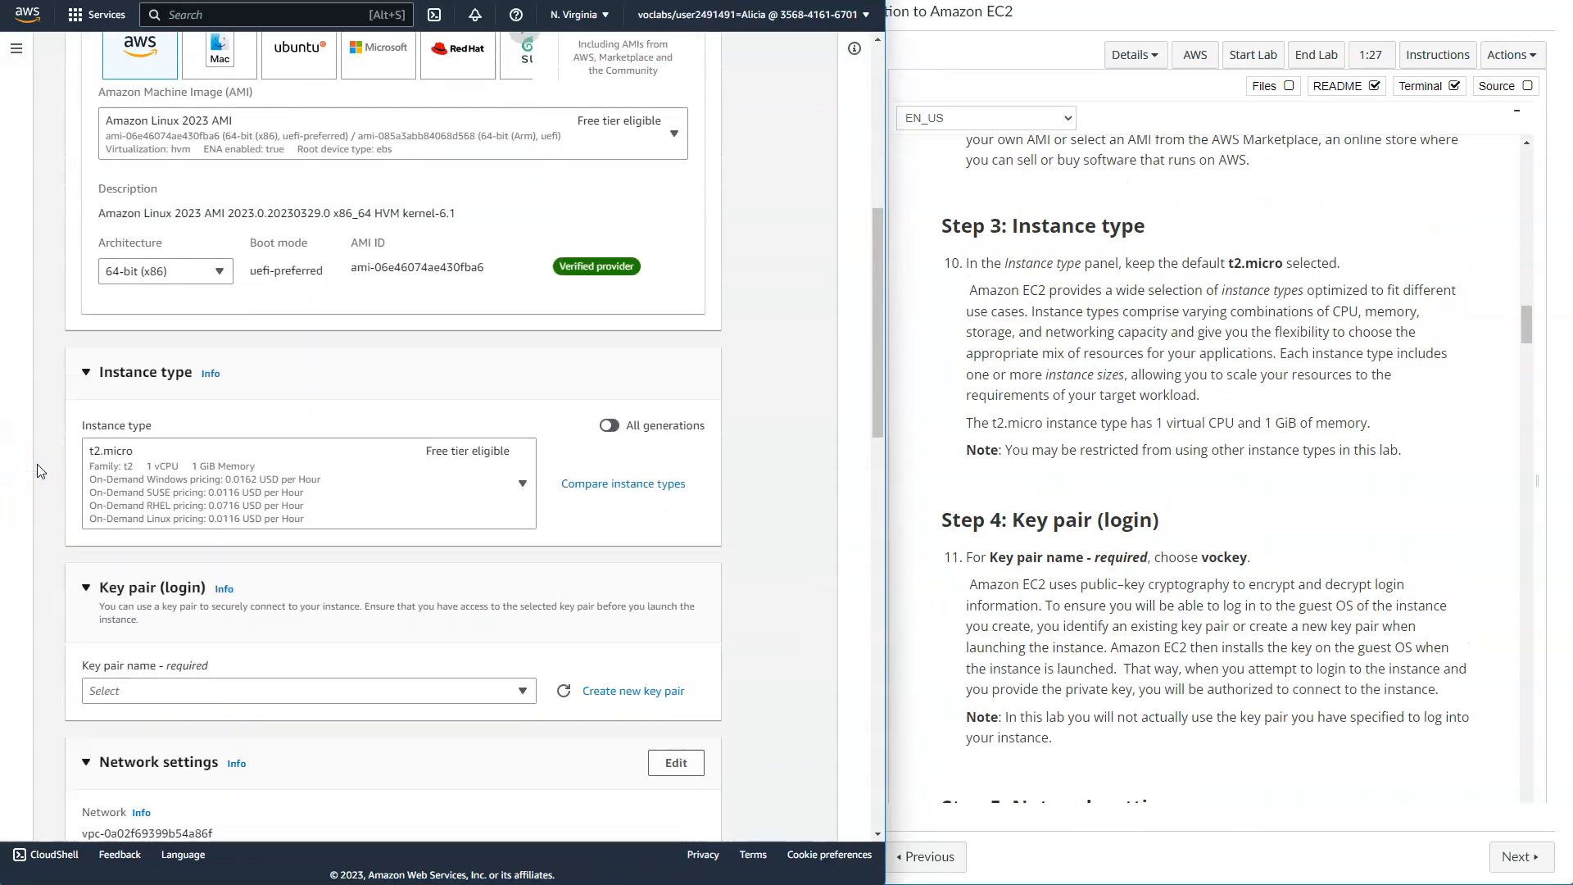
scroll(36, 473, "down", 1)
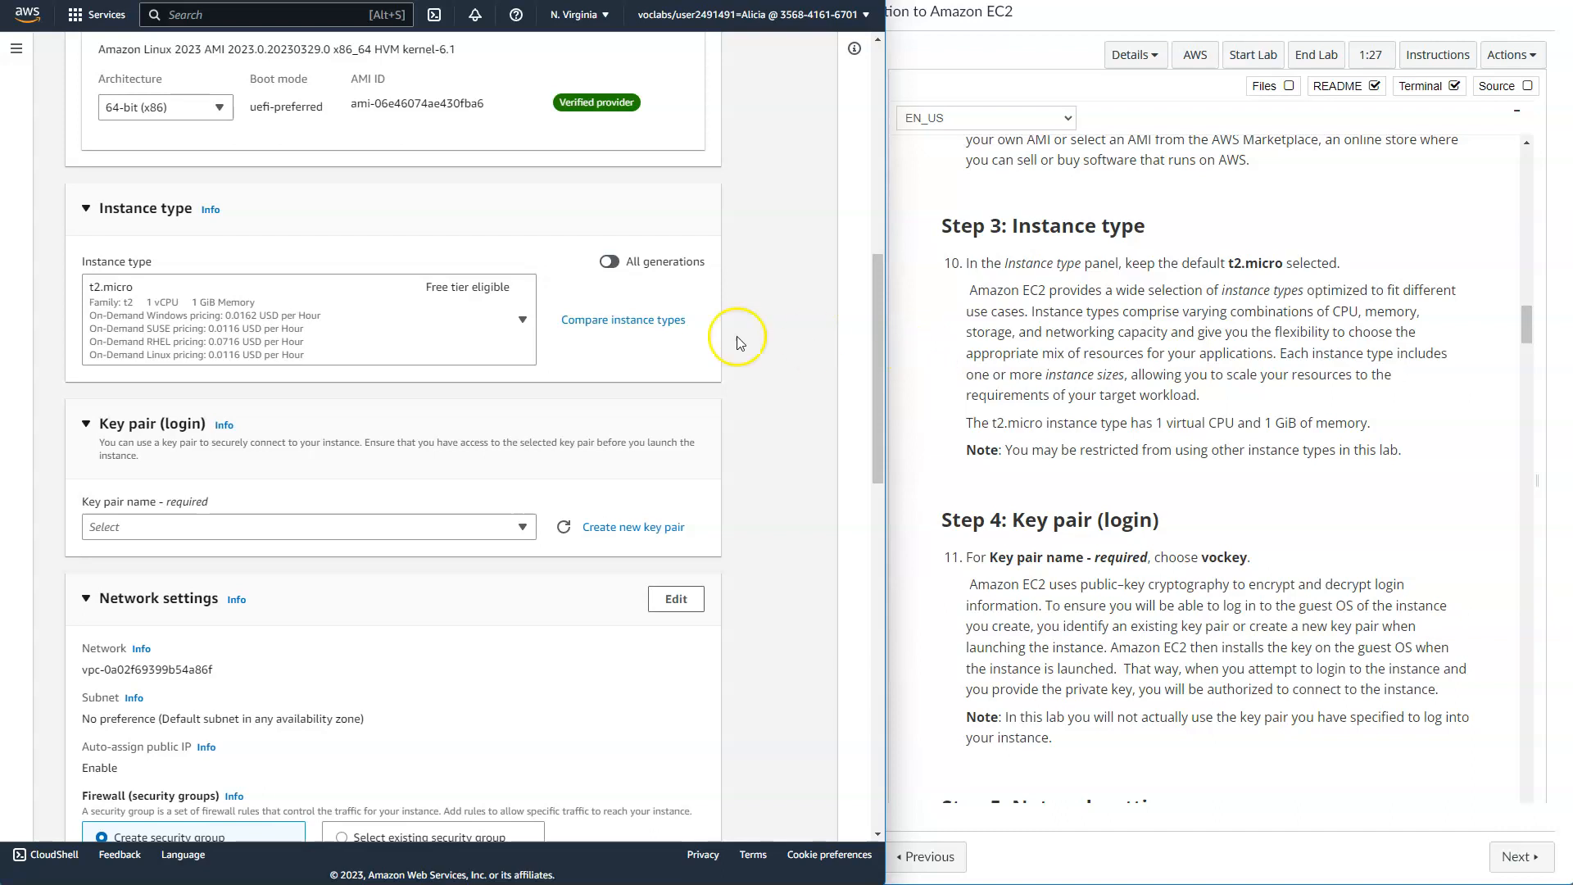
left_click(108, 295)
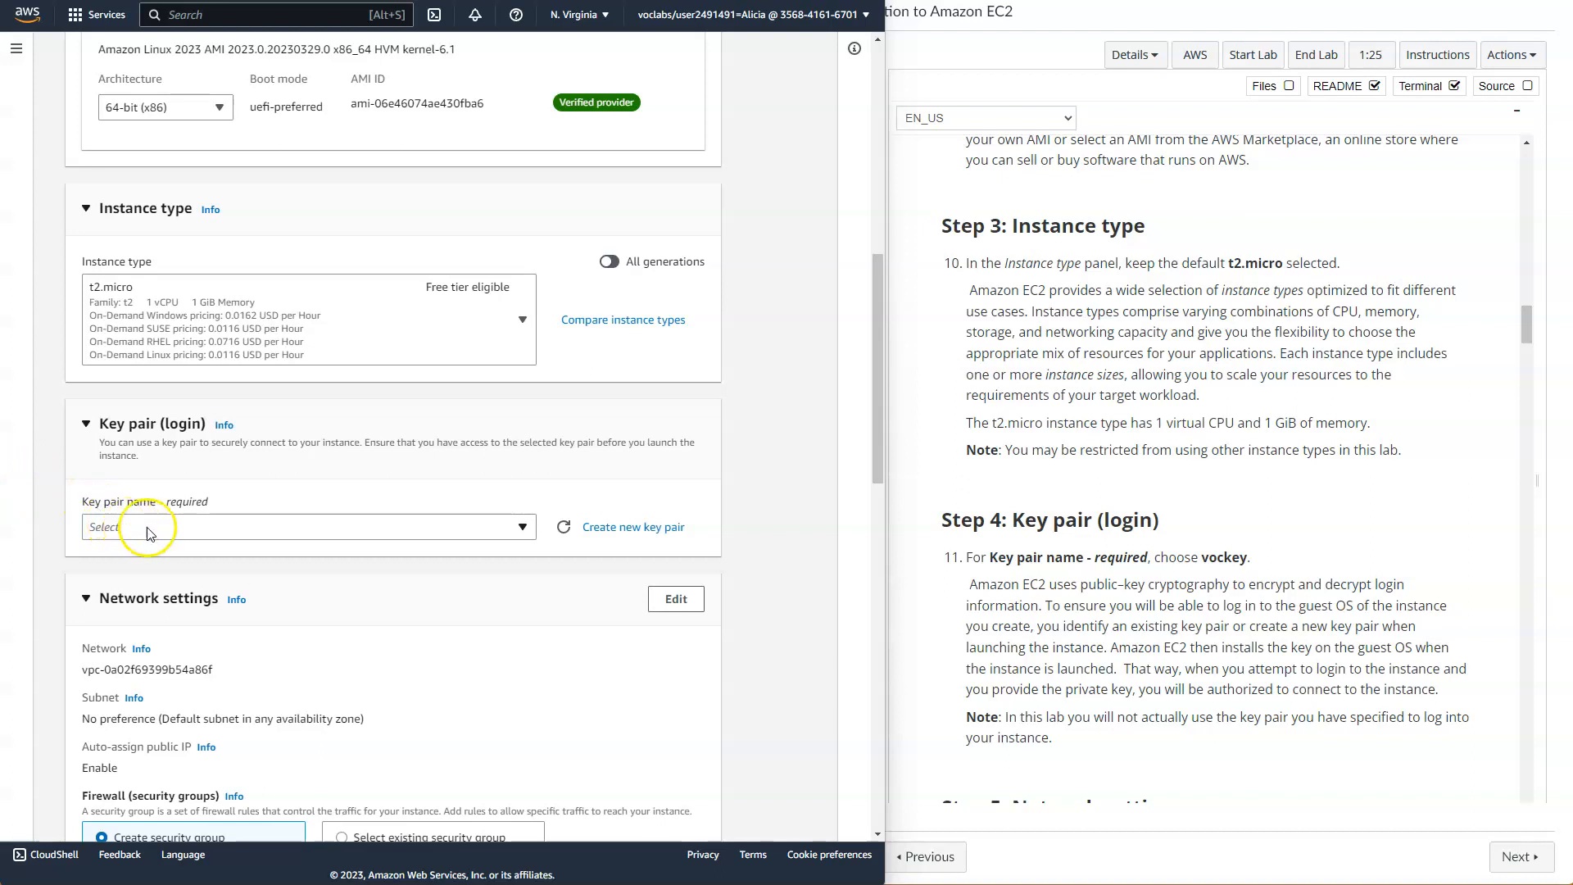
left_click(524, 530)
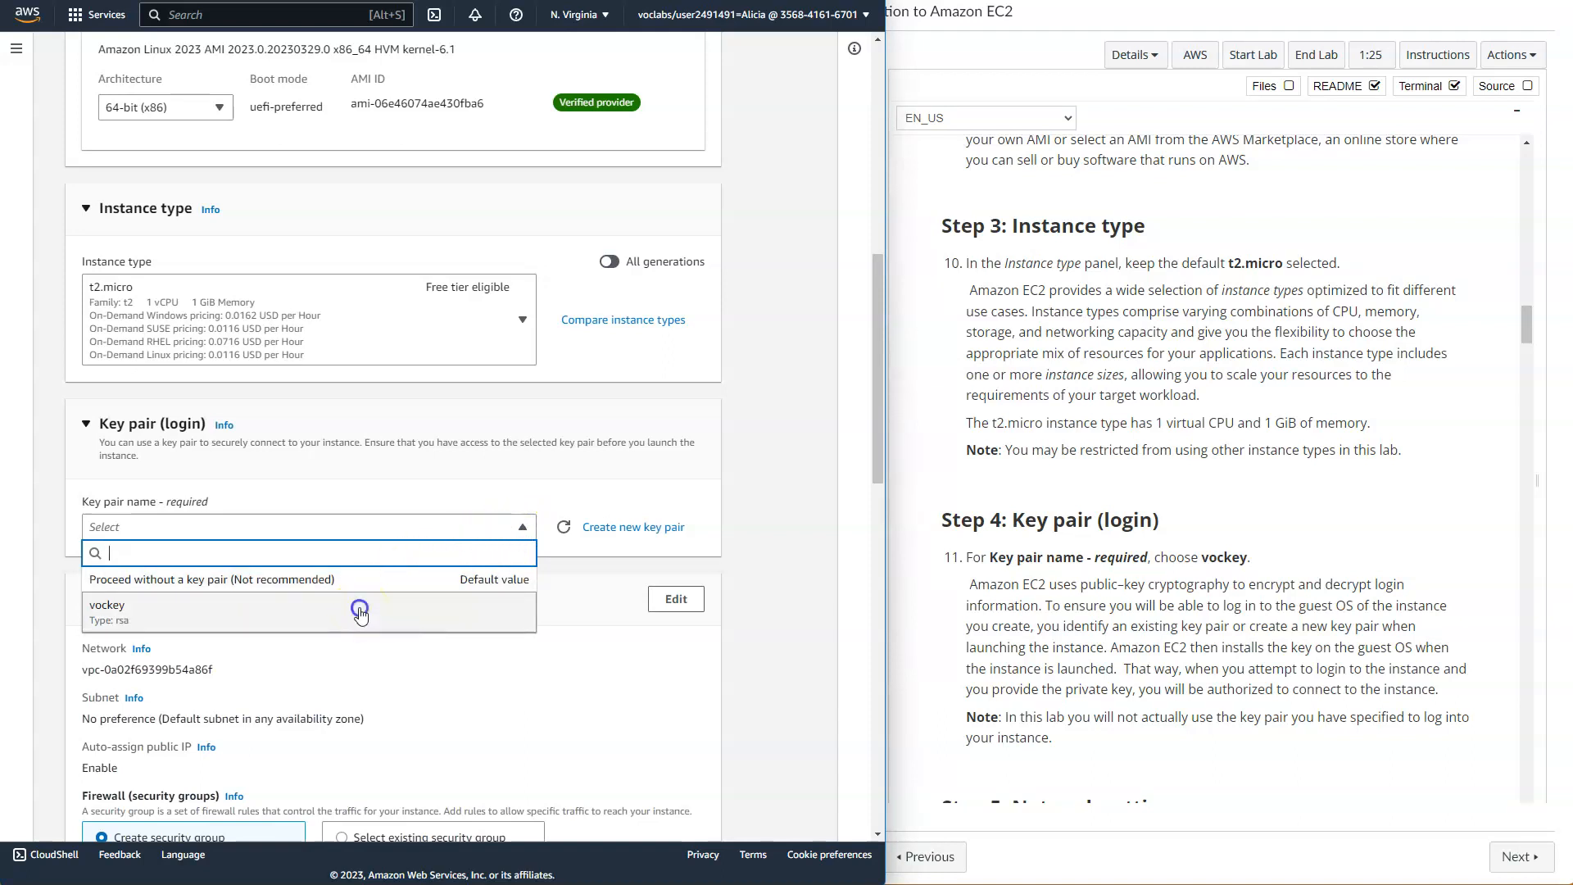
left_click(361, 614)
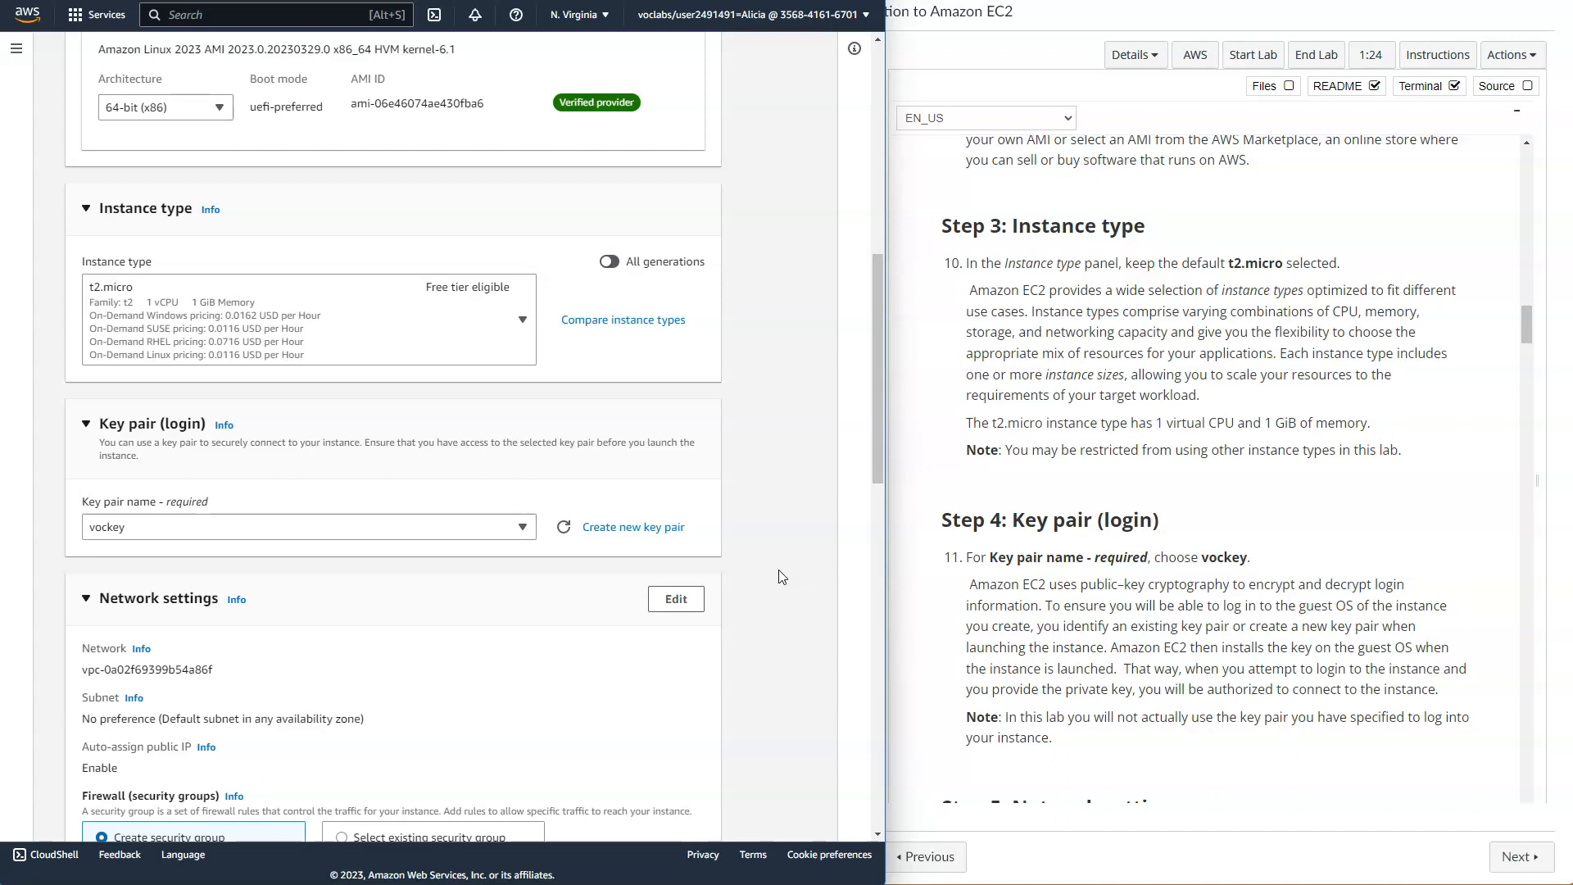
Following Step 5 of the lab instructions, edit the network settings and select the Lab VPC
left_click(931, 661)
scroll(929, 672, "down", 2)
scroll(928, 672, "down", 5)
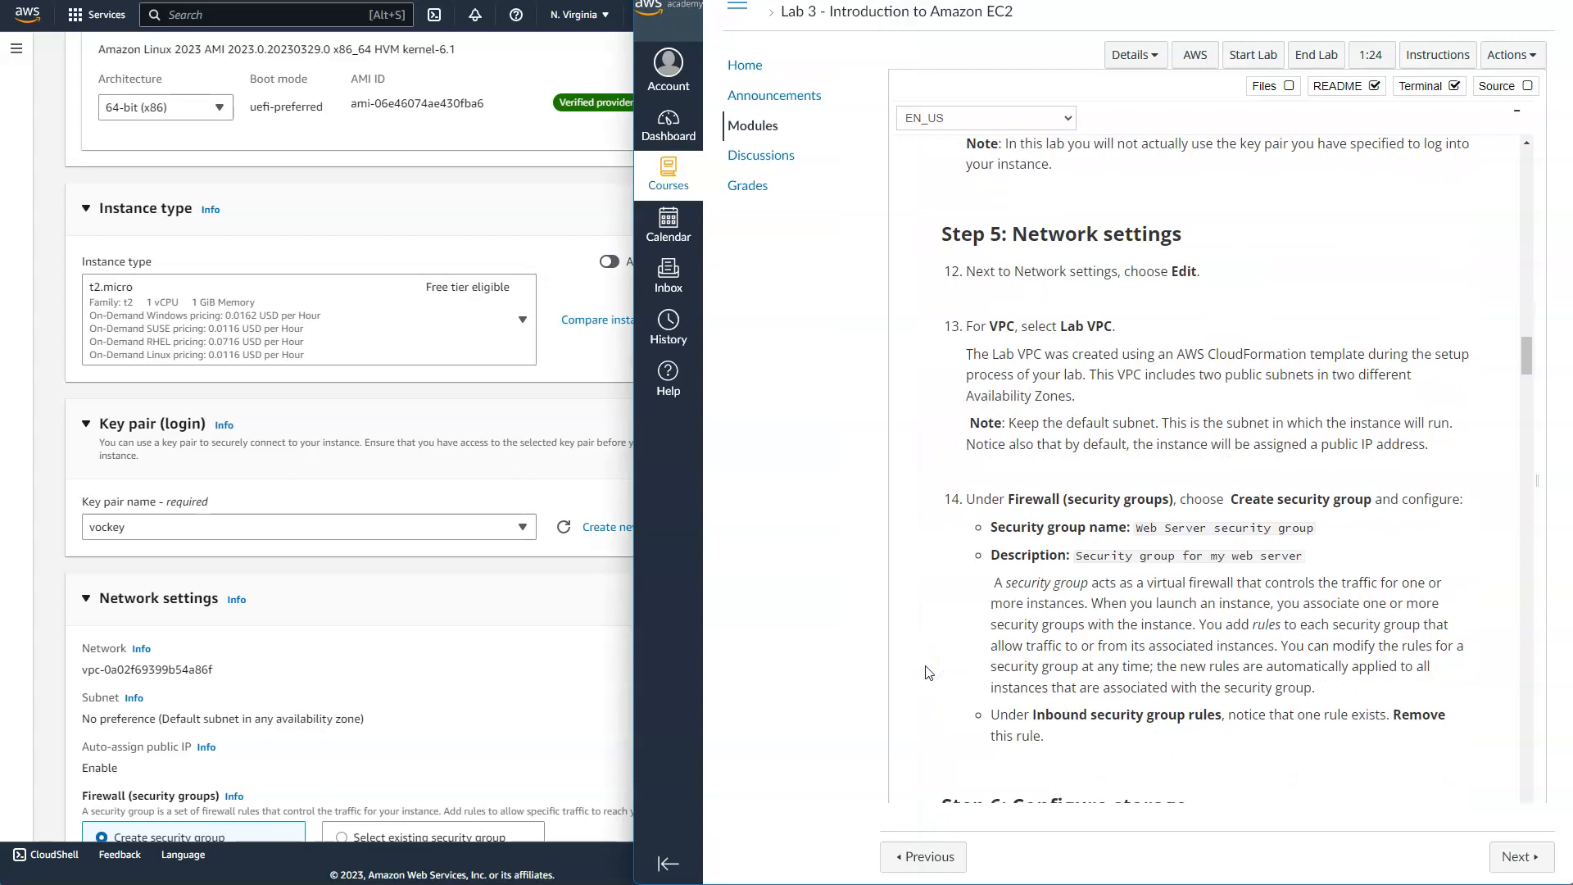
scroll(928, 671, "down", 1)
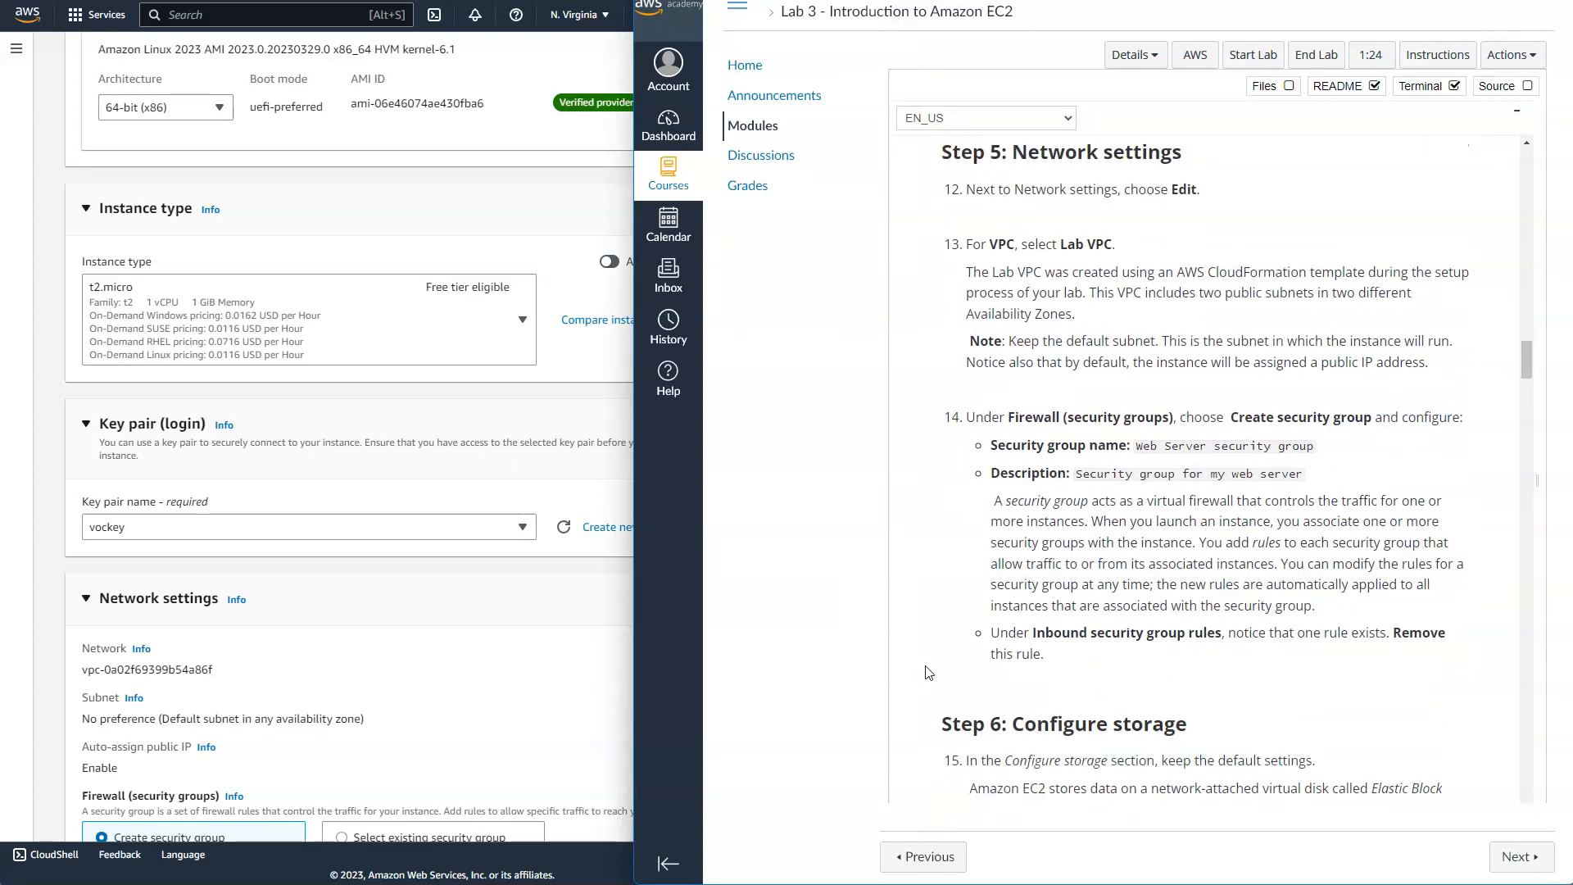
left_click(527, 669)
scroll(528, 670, "down", 4)
scroll(529, 670, "down", 3)
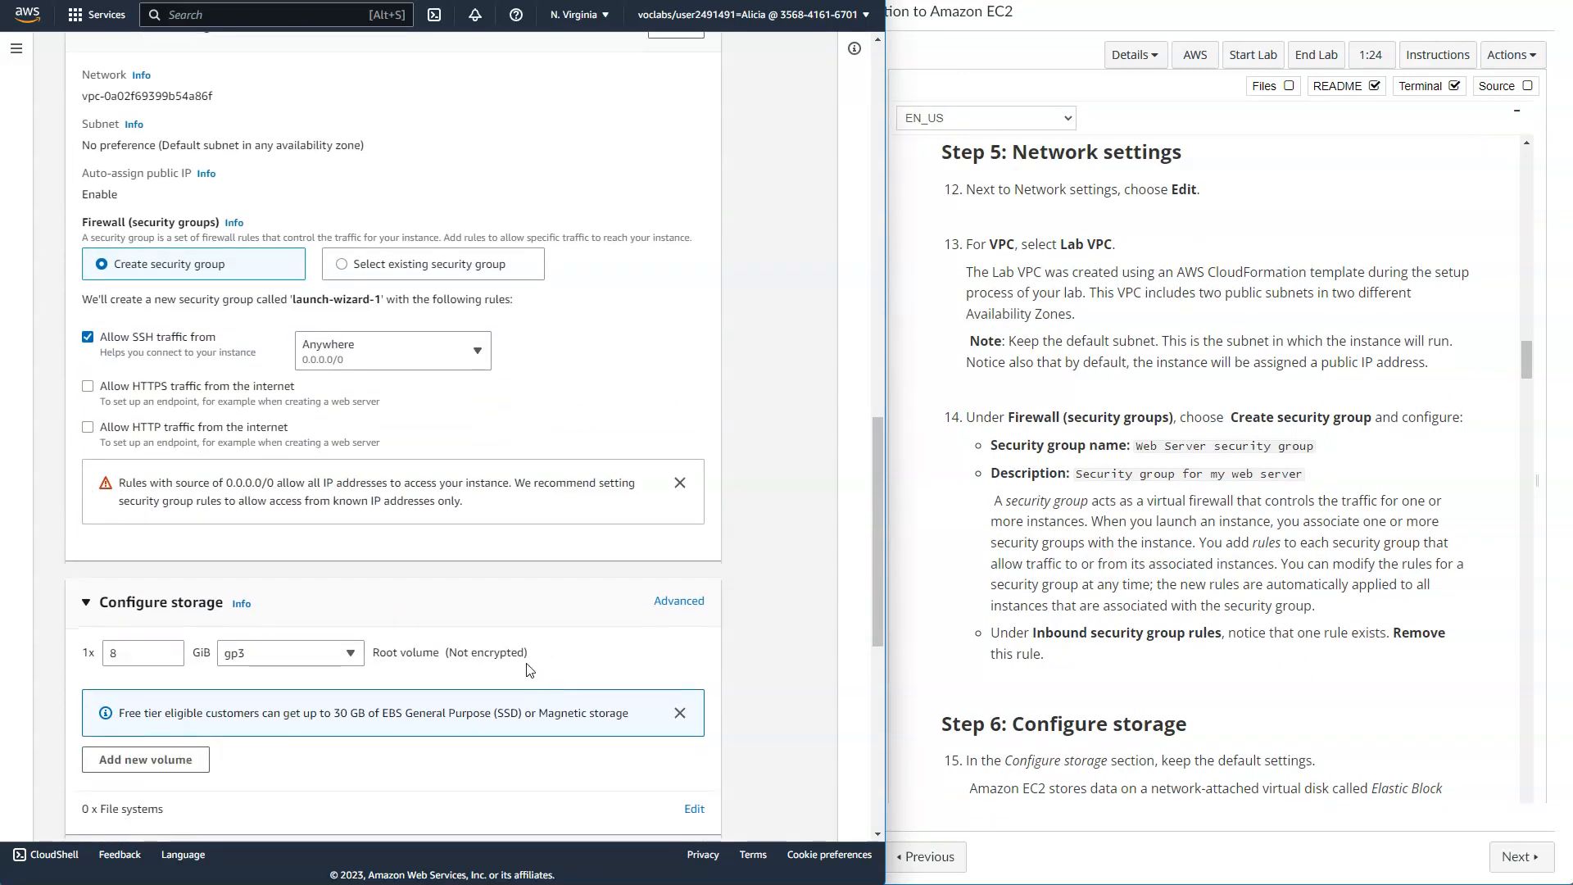
scroll(527, 669, "up", 1)
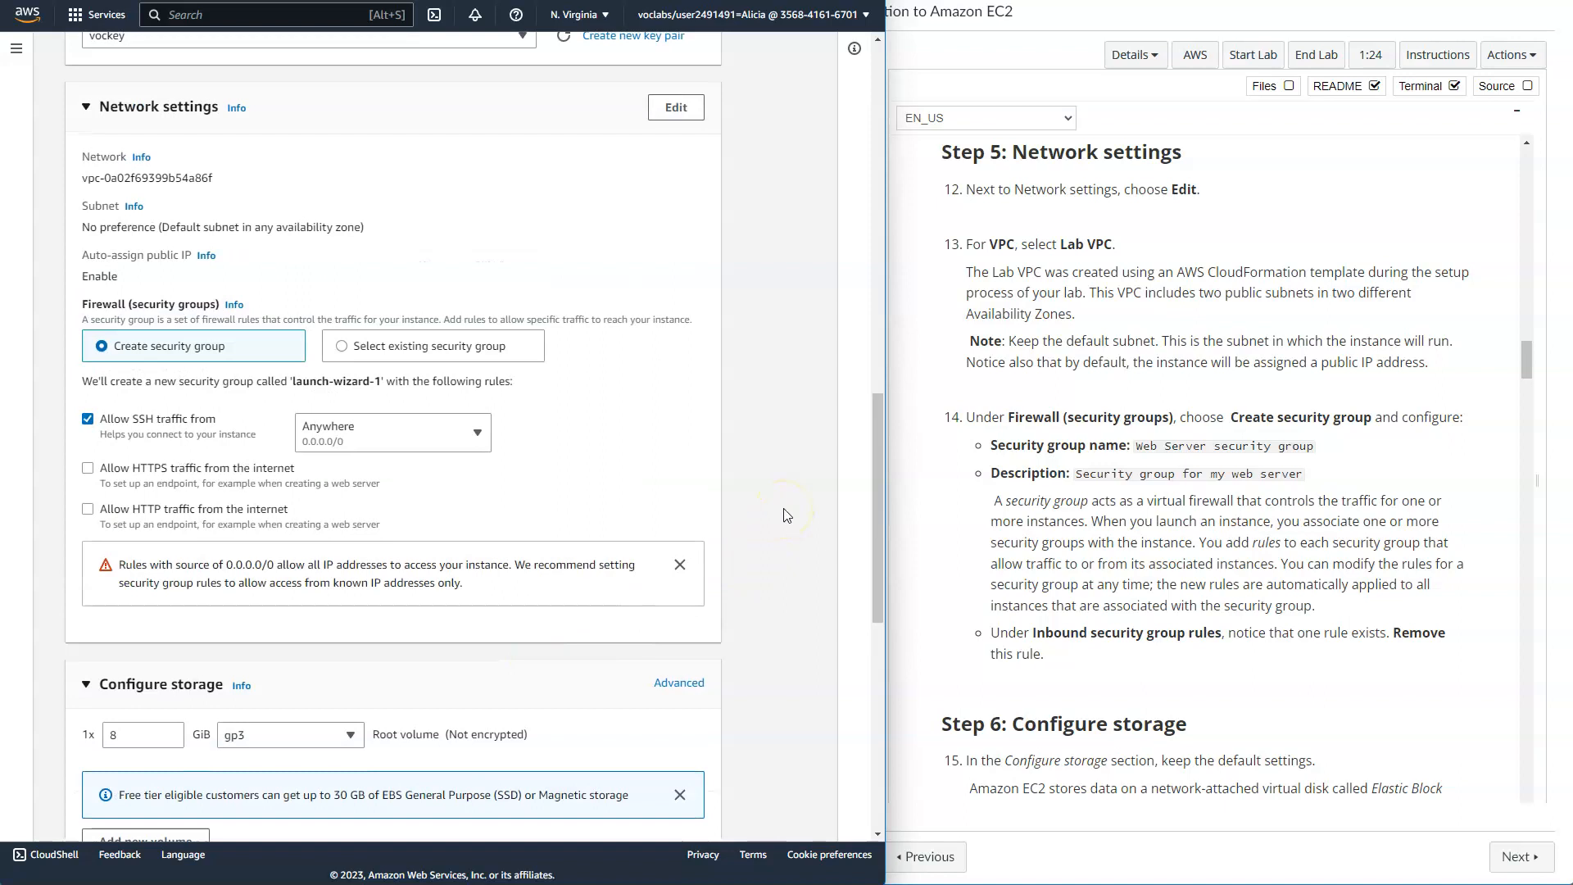
left_click(678, 108)
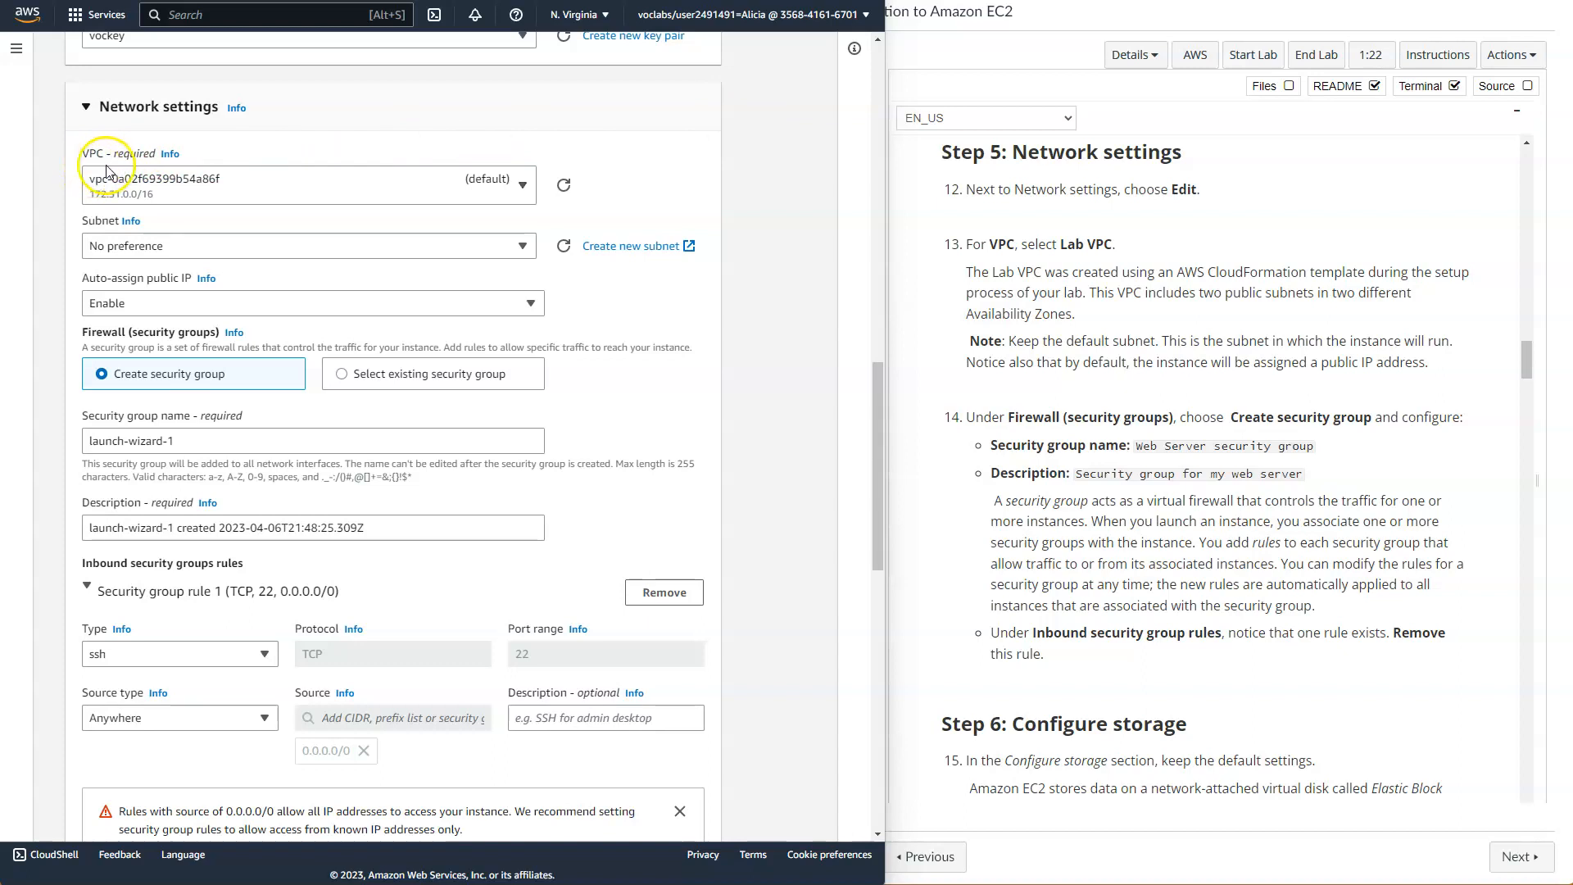
left_click(522, 188)
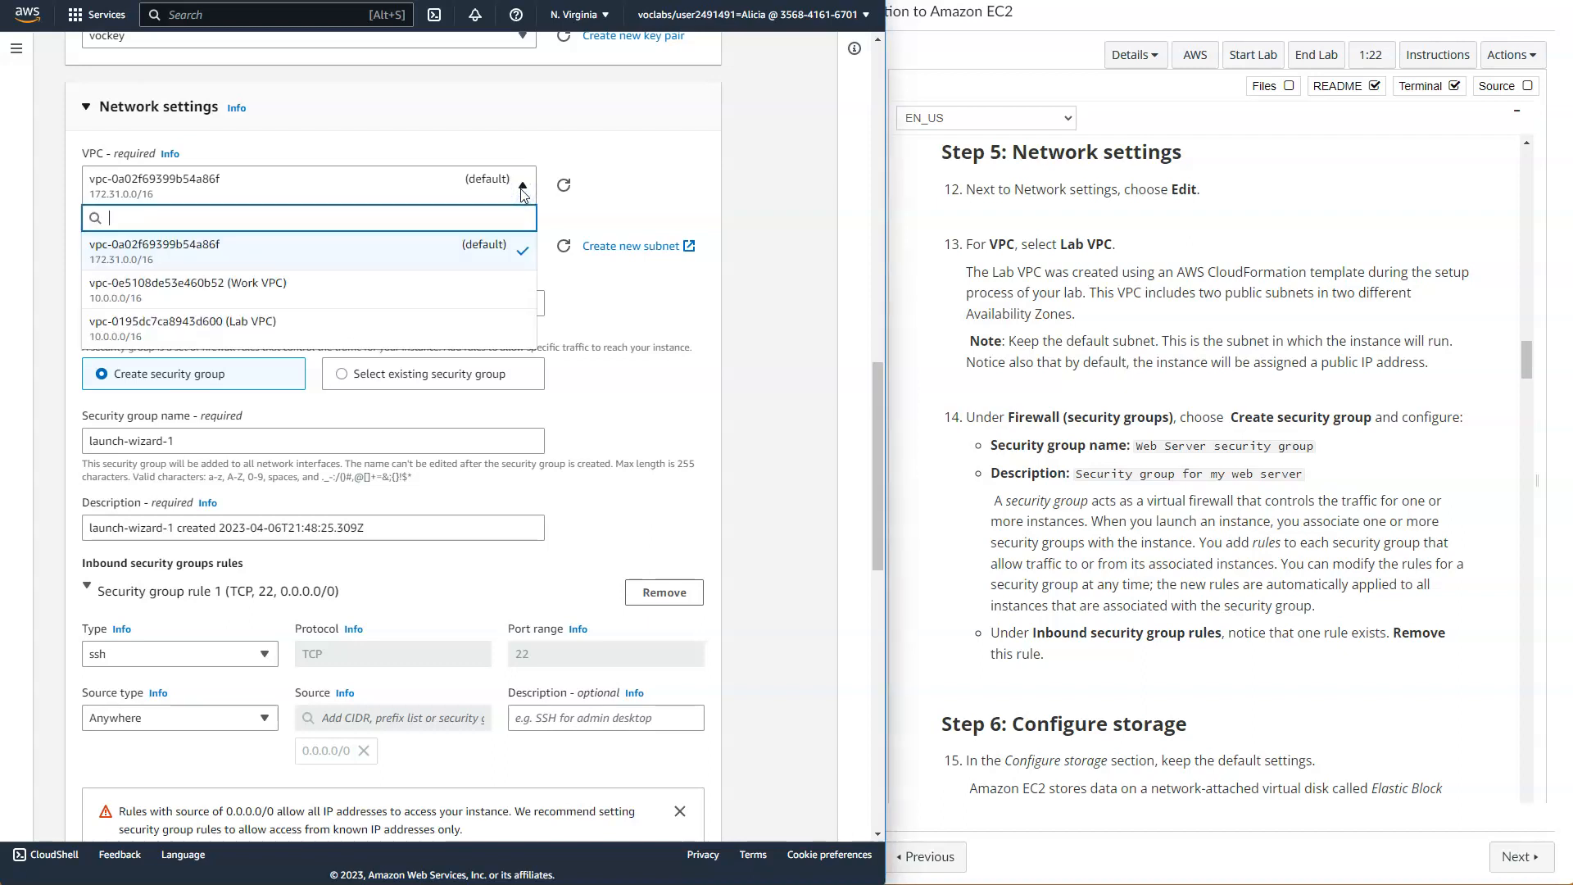
left_click(405, 328)
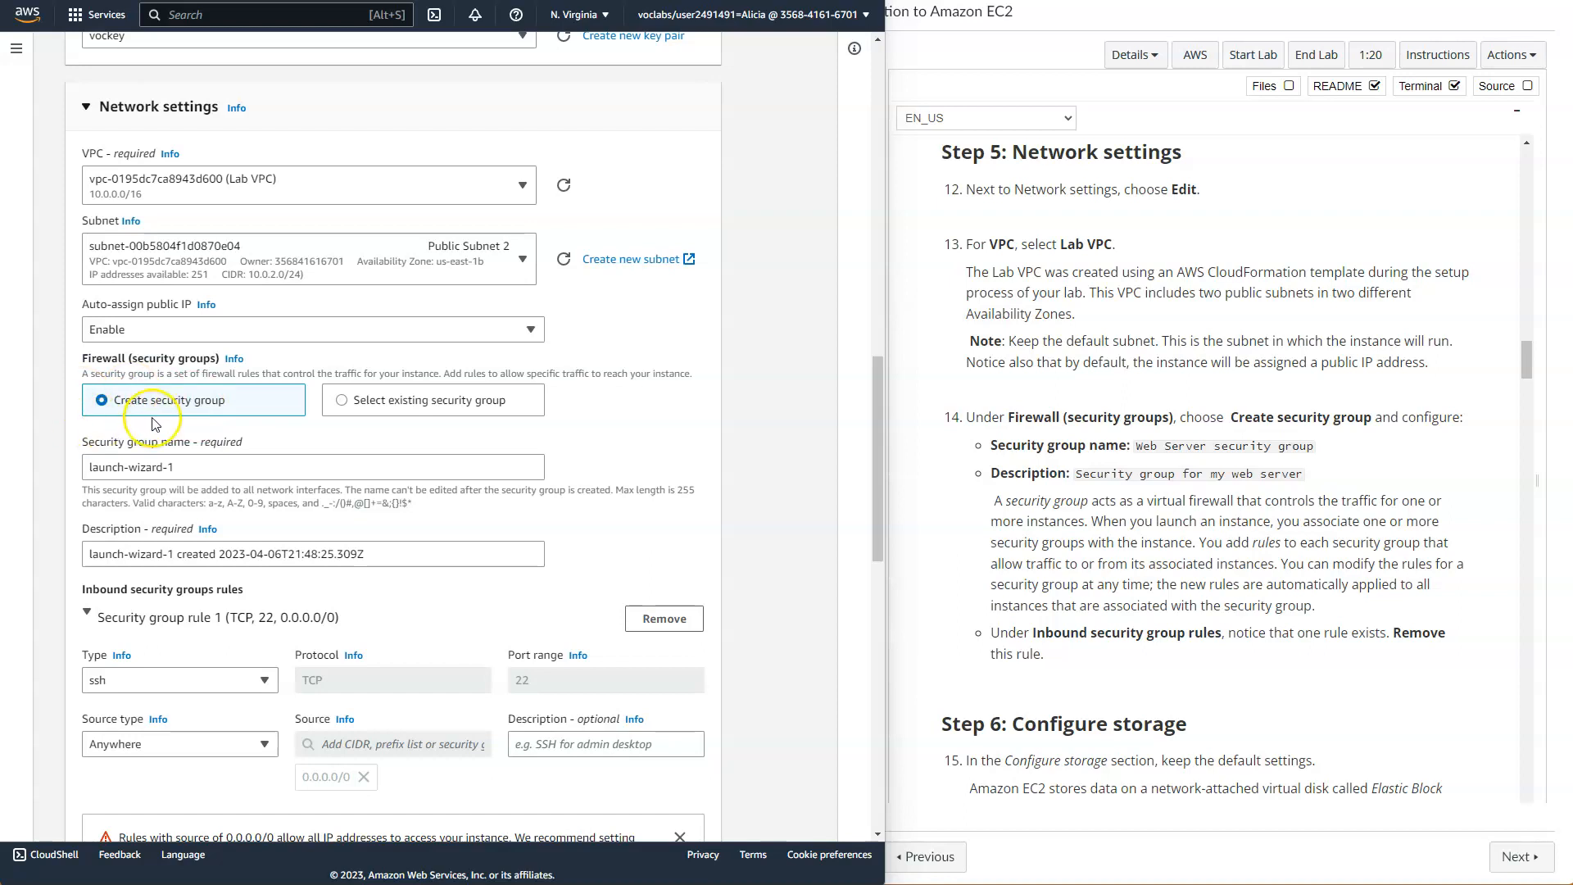
Replace the default name of the new security group with Web Server security group
left_click(188, 470)
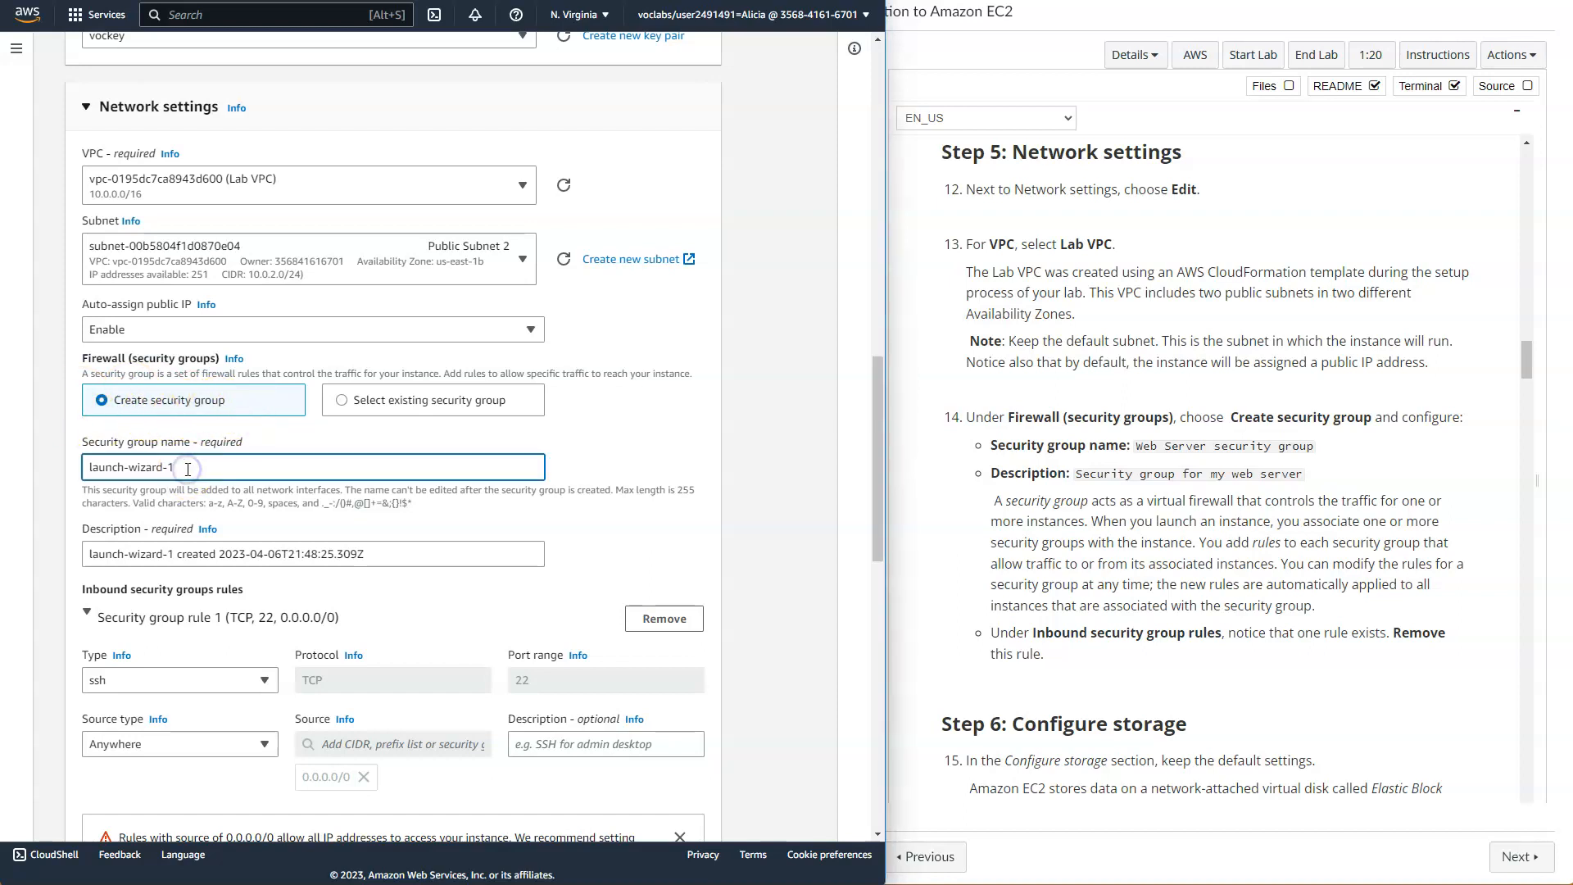
type("Web Server security group")
key("shift+Left")
key("shift+Left")
key("shift+Left")
key("shift+Left")
key("shift+Left")
key("shift+Left")
key("shift+Left")
key("shift+Left")
key("shift+Left")
key("shift+Left")
key("shift+Left")
key("shift+Left")
key("shift+Left")
key("shift+Left")
key("shift+Left")
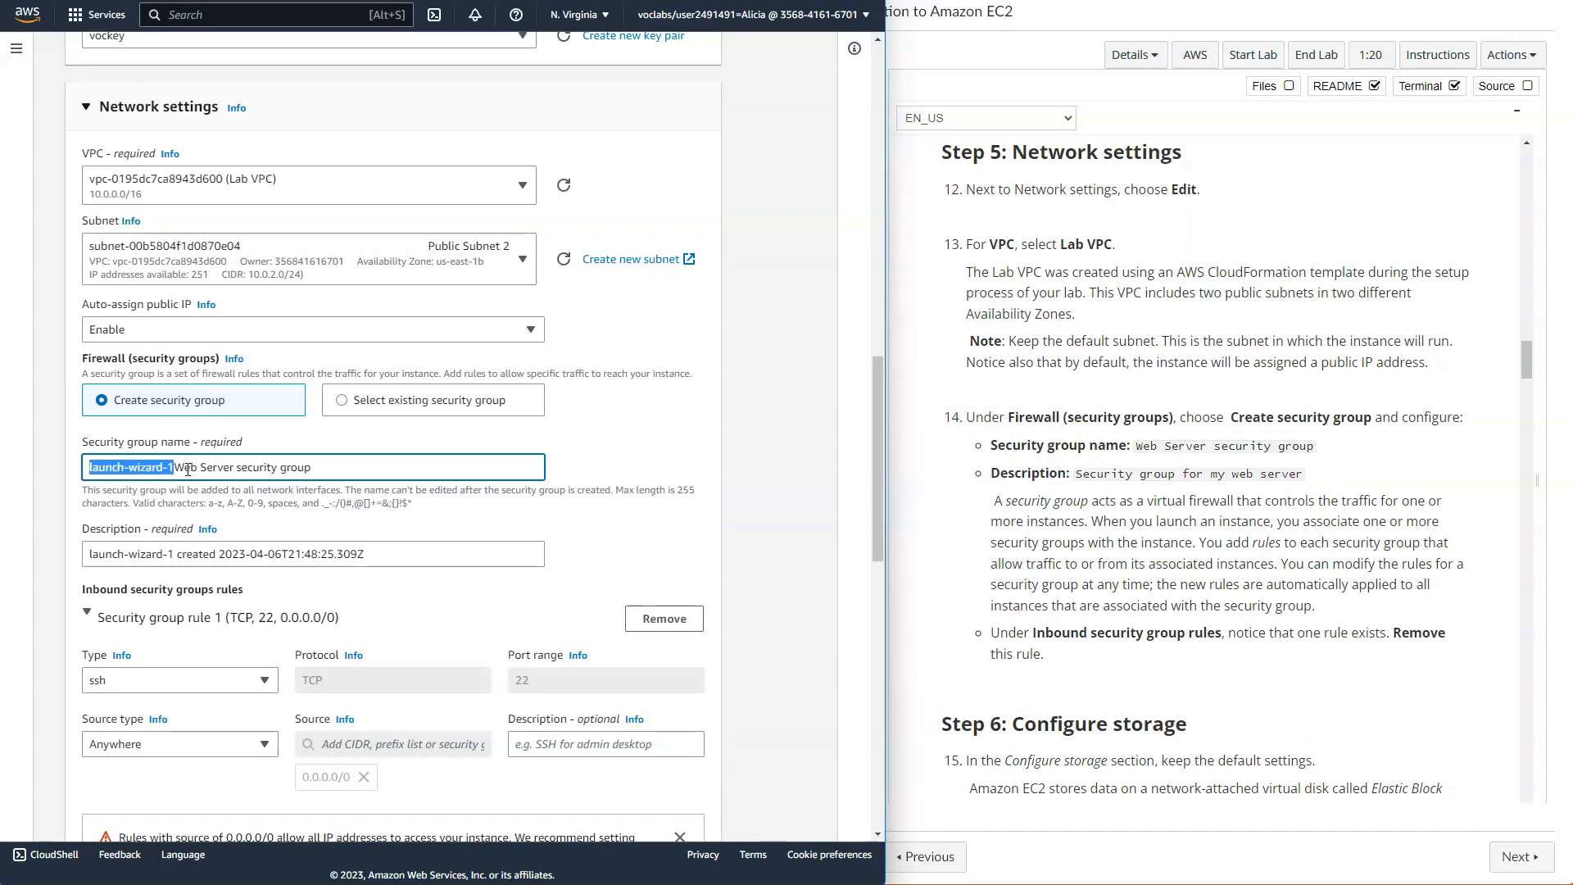
key("BackSpace")
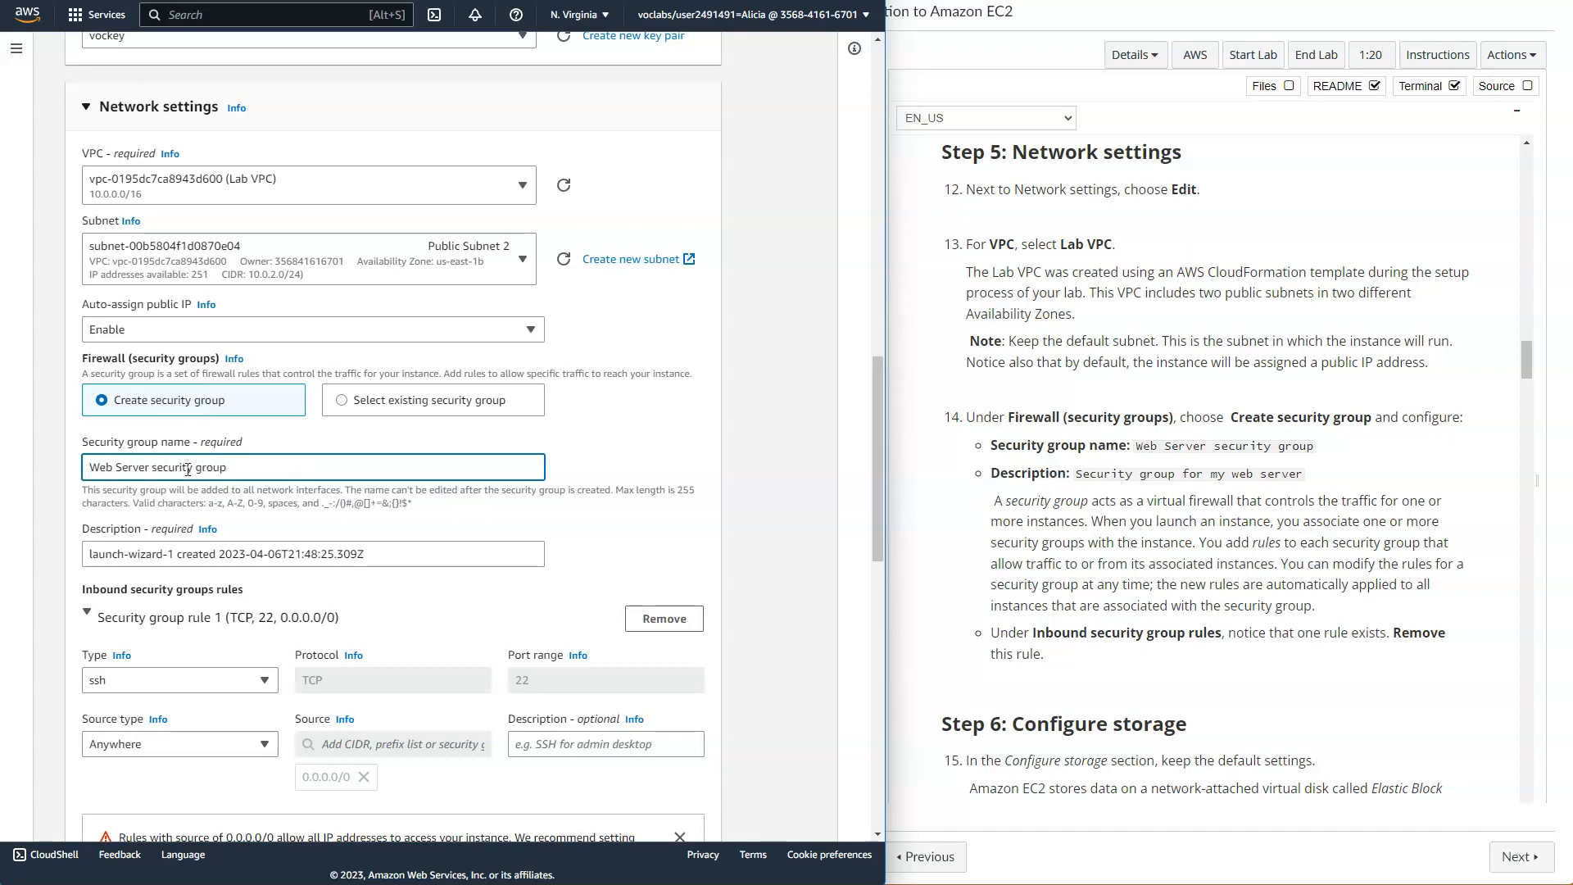
Replace the security group's description with "Security group for my web server"
left_click(416, 554)
left_click_drag(416, 554, 12, 557)
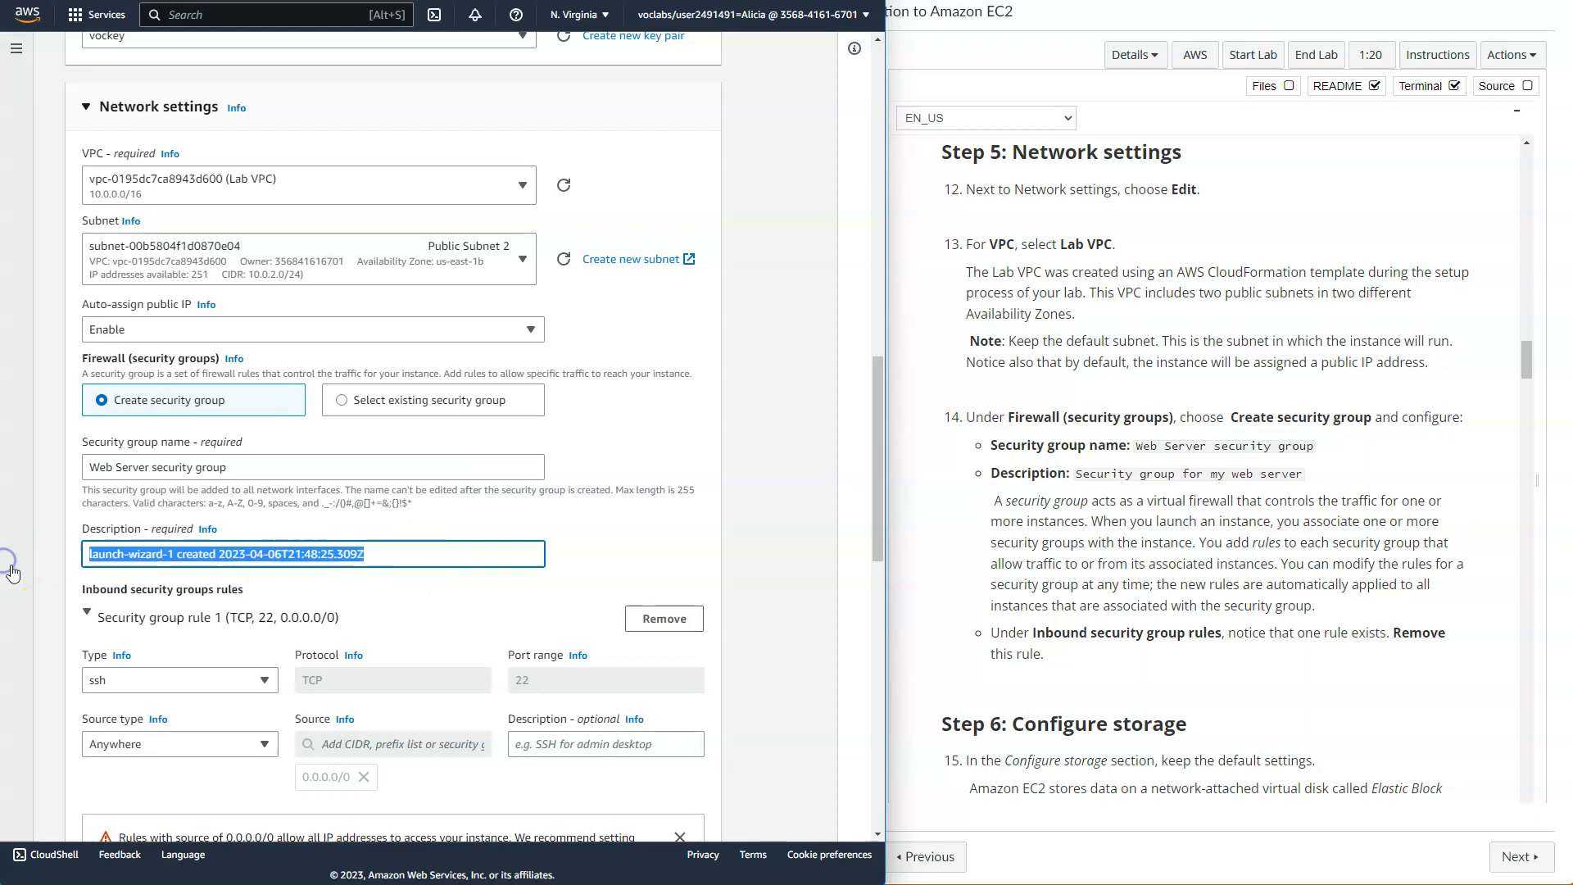
key("BackSpace")
type("Security group for my web server")
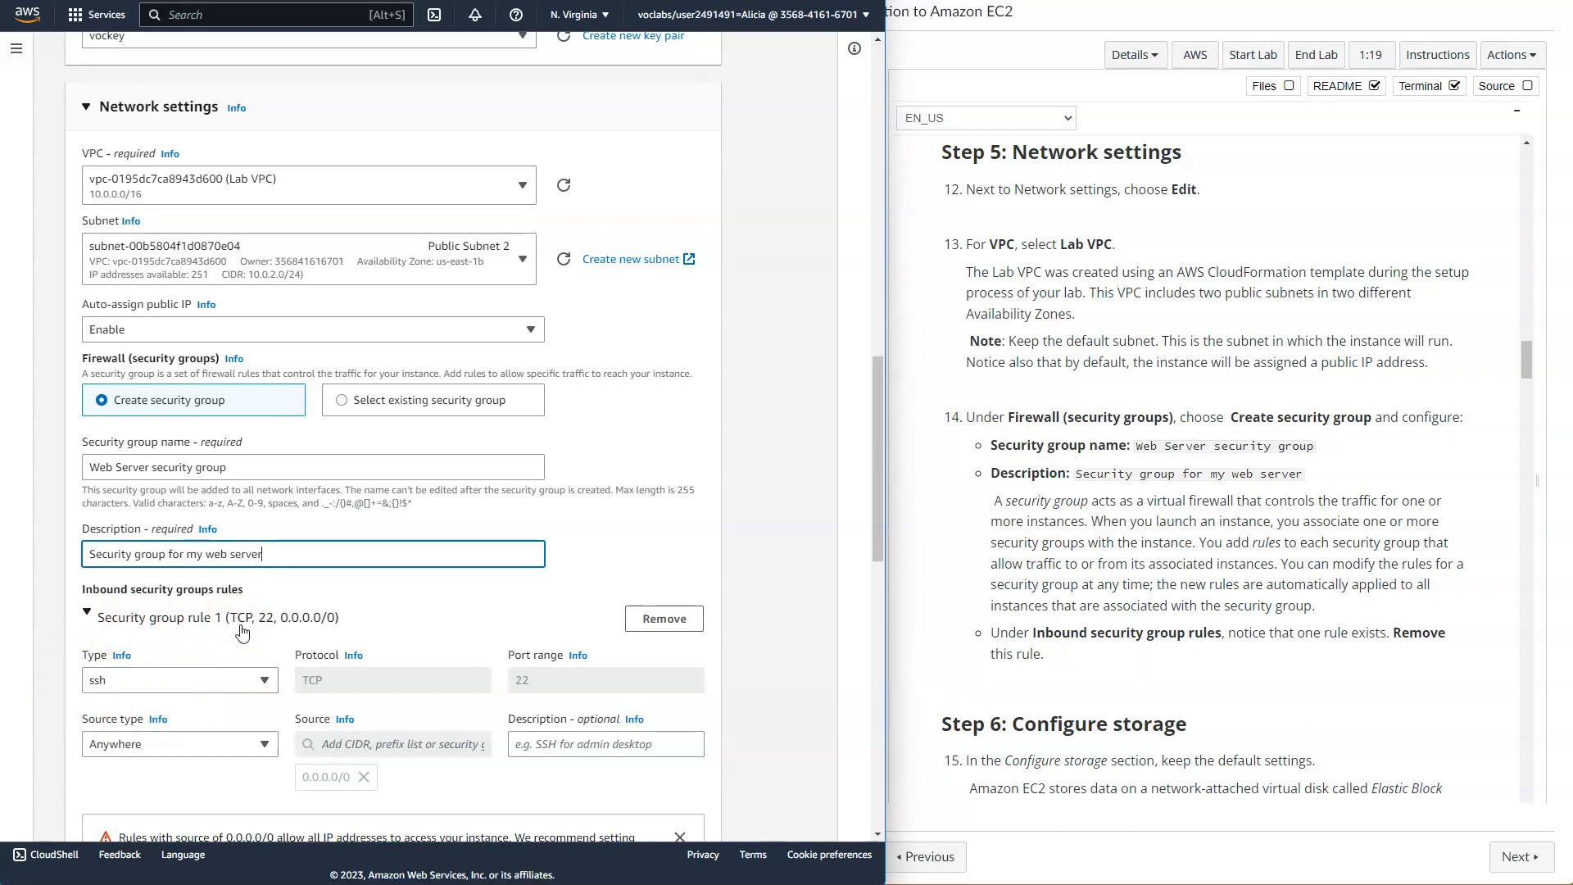
Remove the existing inbound SSH rule from the security group and go on to the lab instructions for Steps 6 and 7
left_click(676, 628)
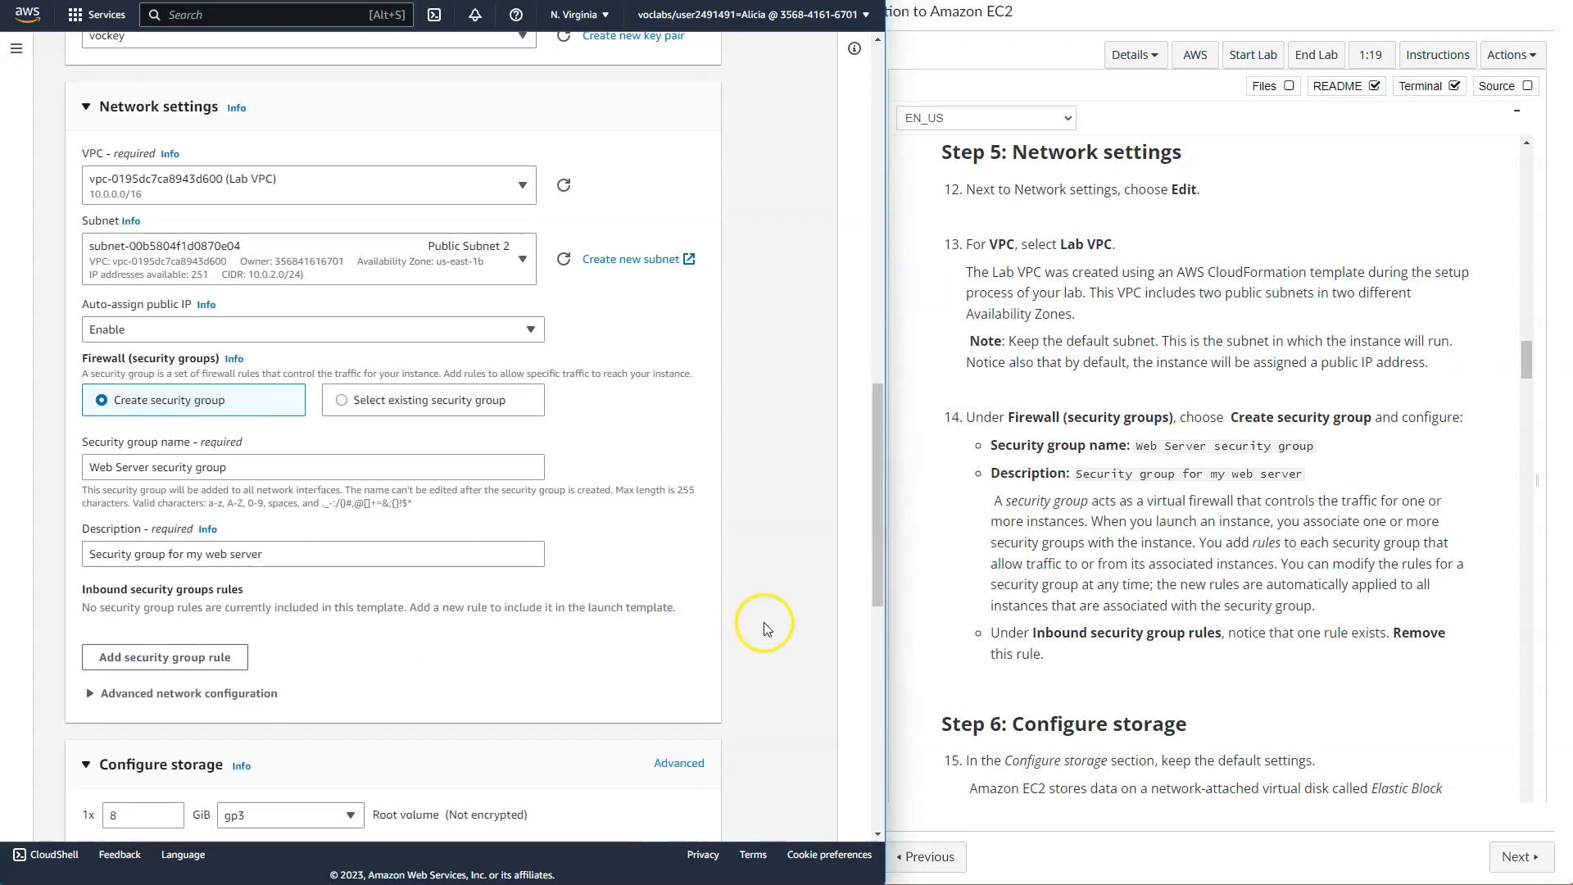
left_click(934, 616)
scroll(935, 616, "down", 7)
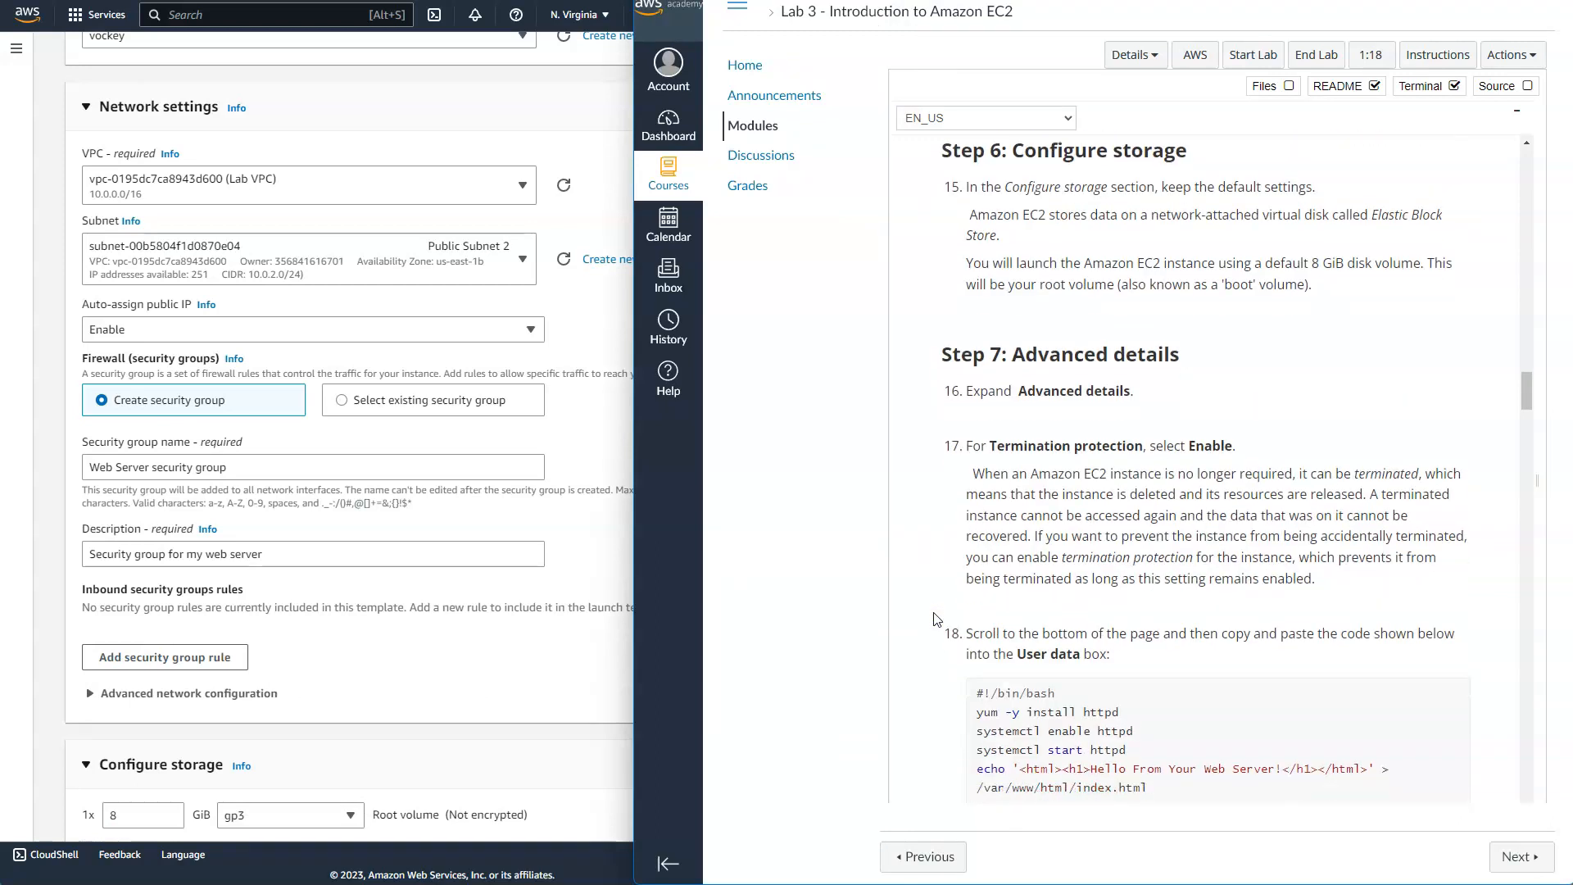
Keep the default storage settings, expand the advanced details and set Termination protection to Enable
left_click(606, 453)
scroll(702, 467, "down", 2)
scroll(699, 467, "down", 6)
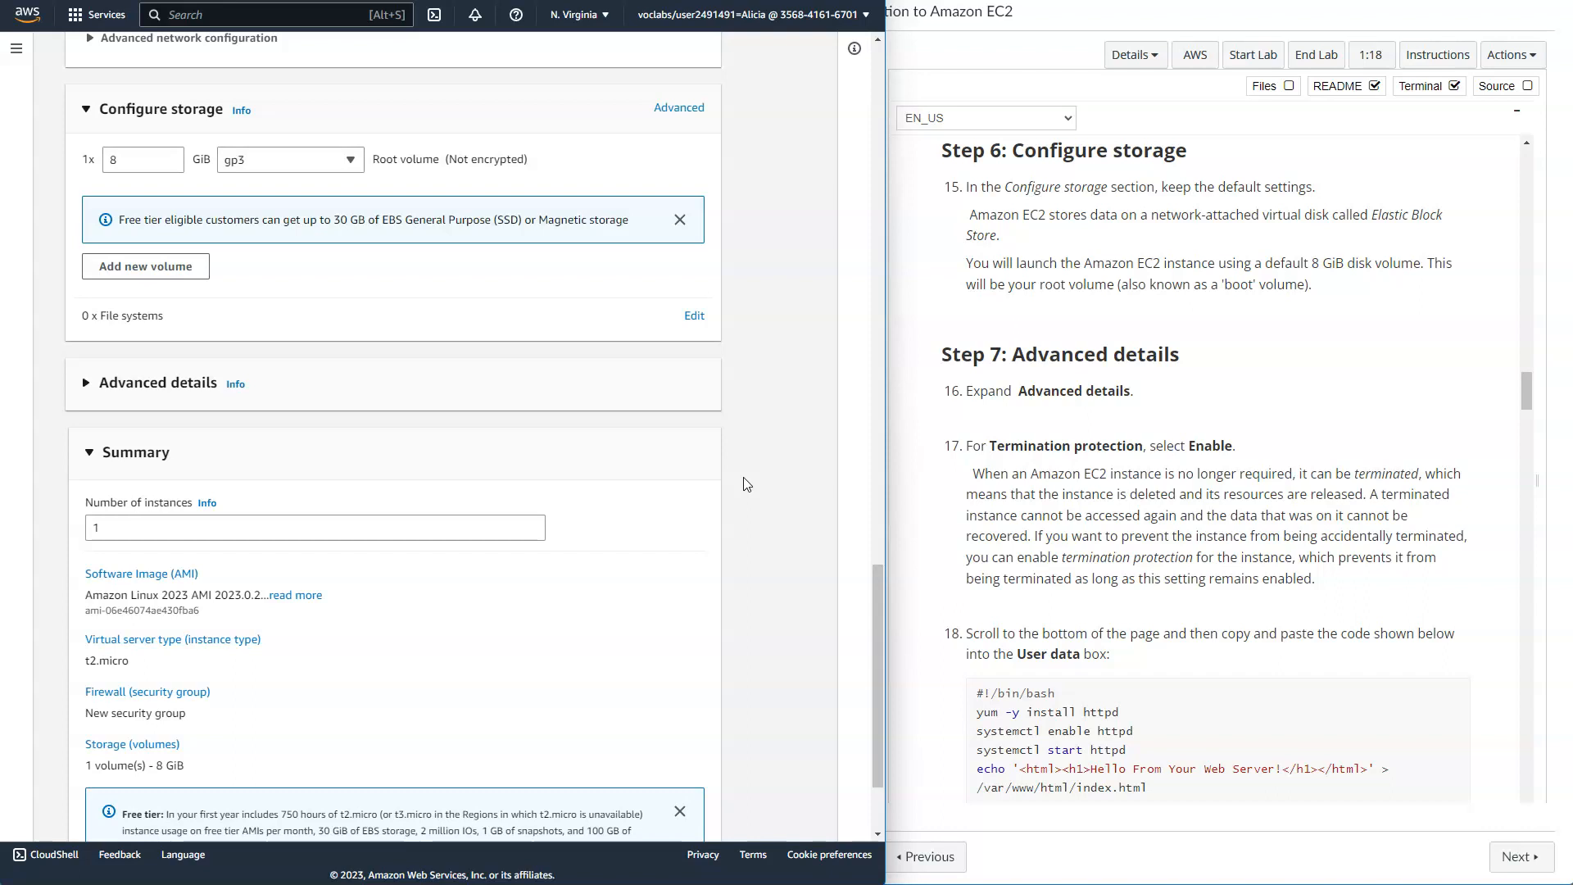
left_click(81, 384)
scroll(730, 491, "down", 4)
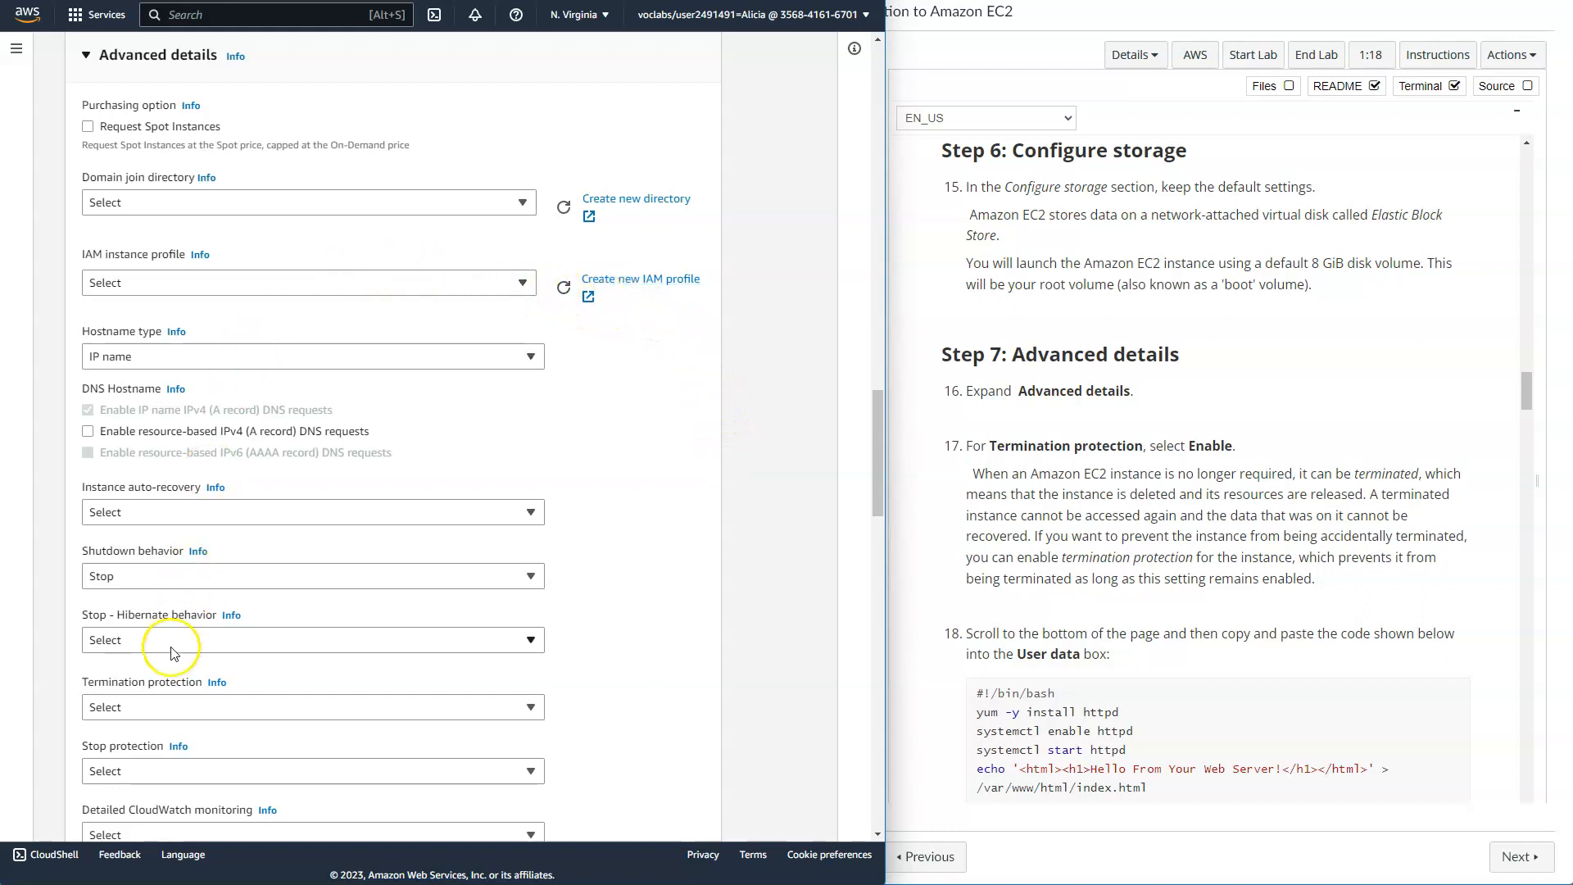
left_click(147, 709)
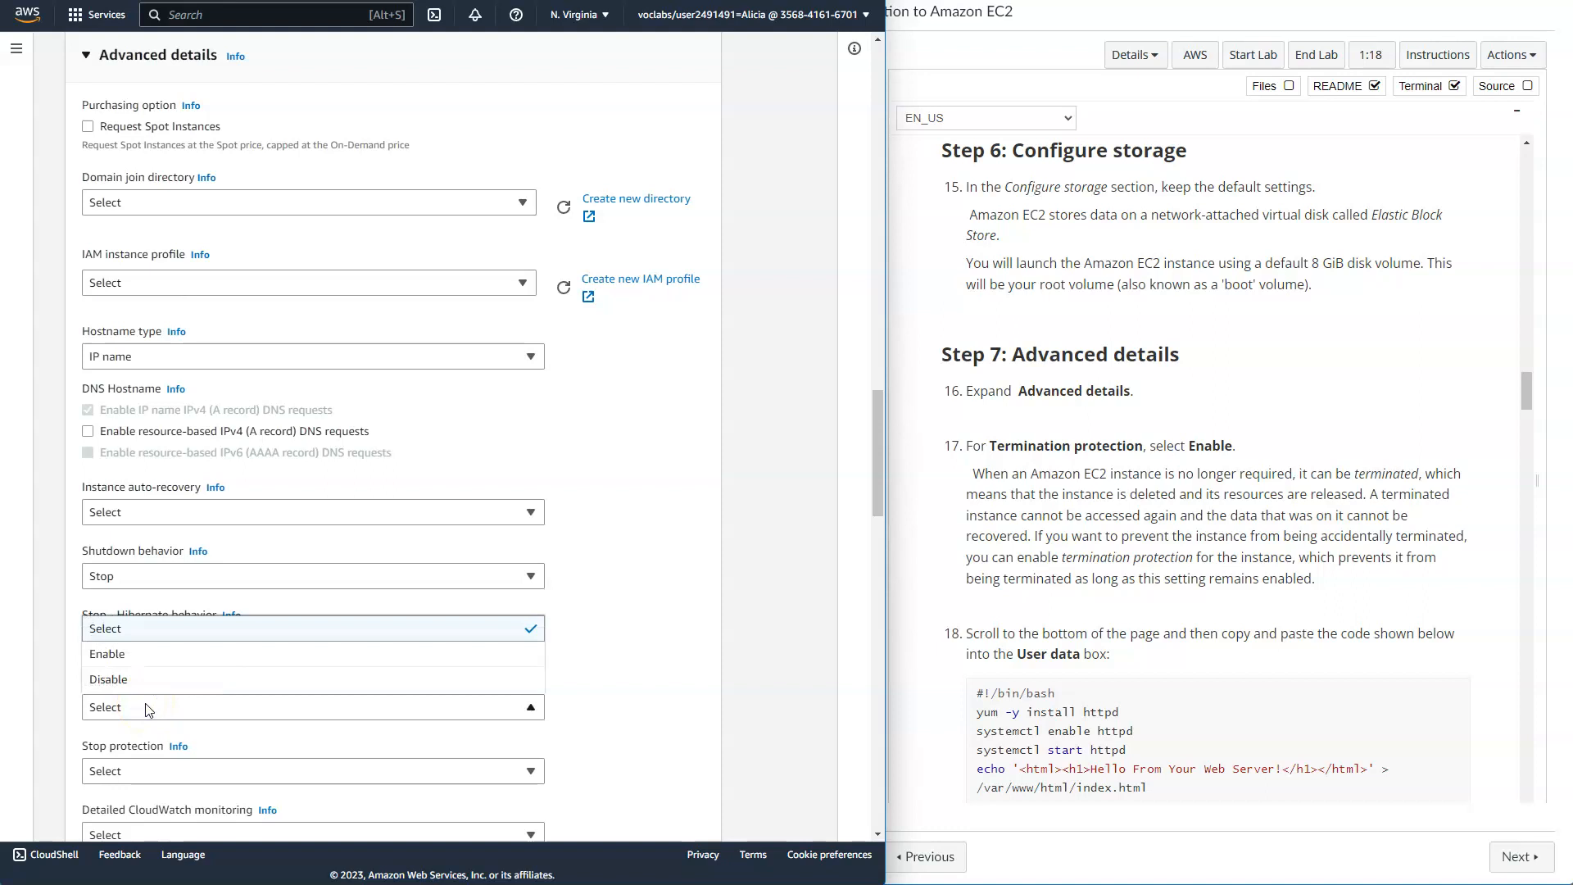
left_click(149, 655)
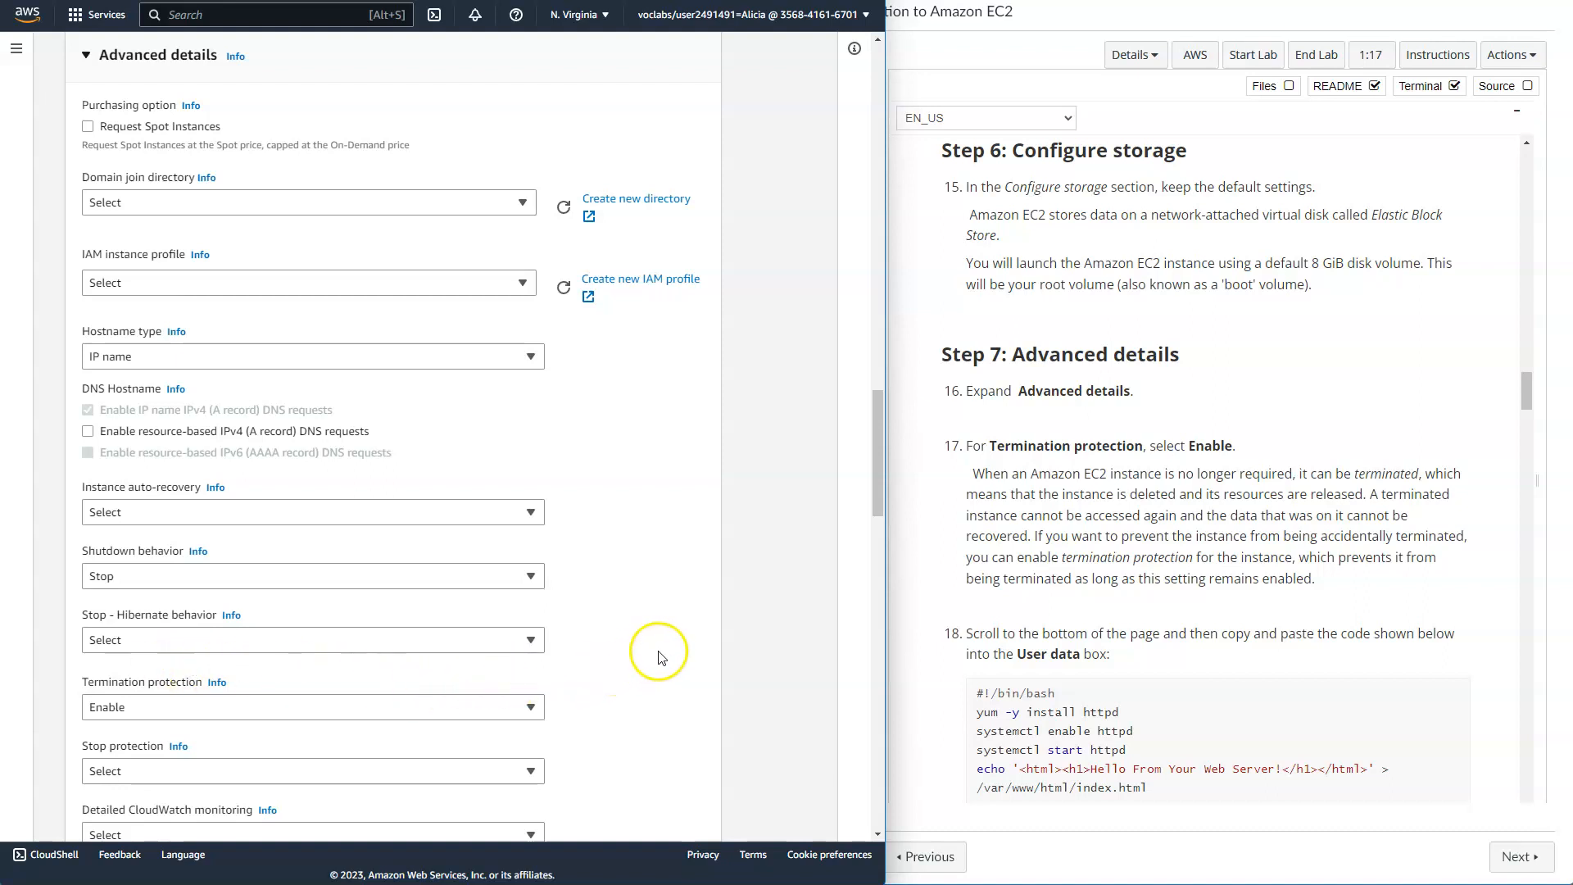
Bring the User data box into view and copy the complete bash script from item 18 of the lab instructions
scroll(662, 657, "down", 3)
scroll(662, 658, "down", 5)
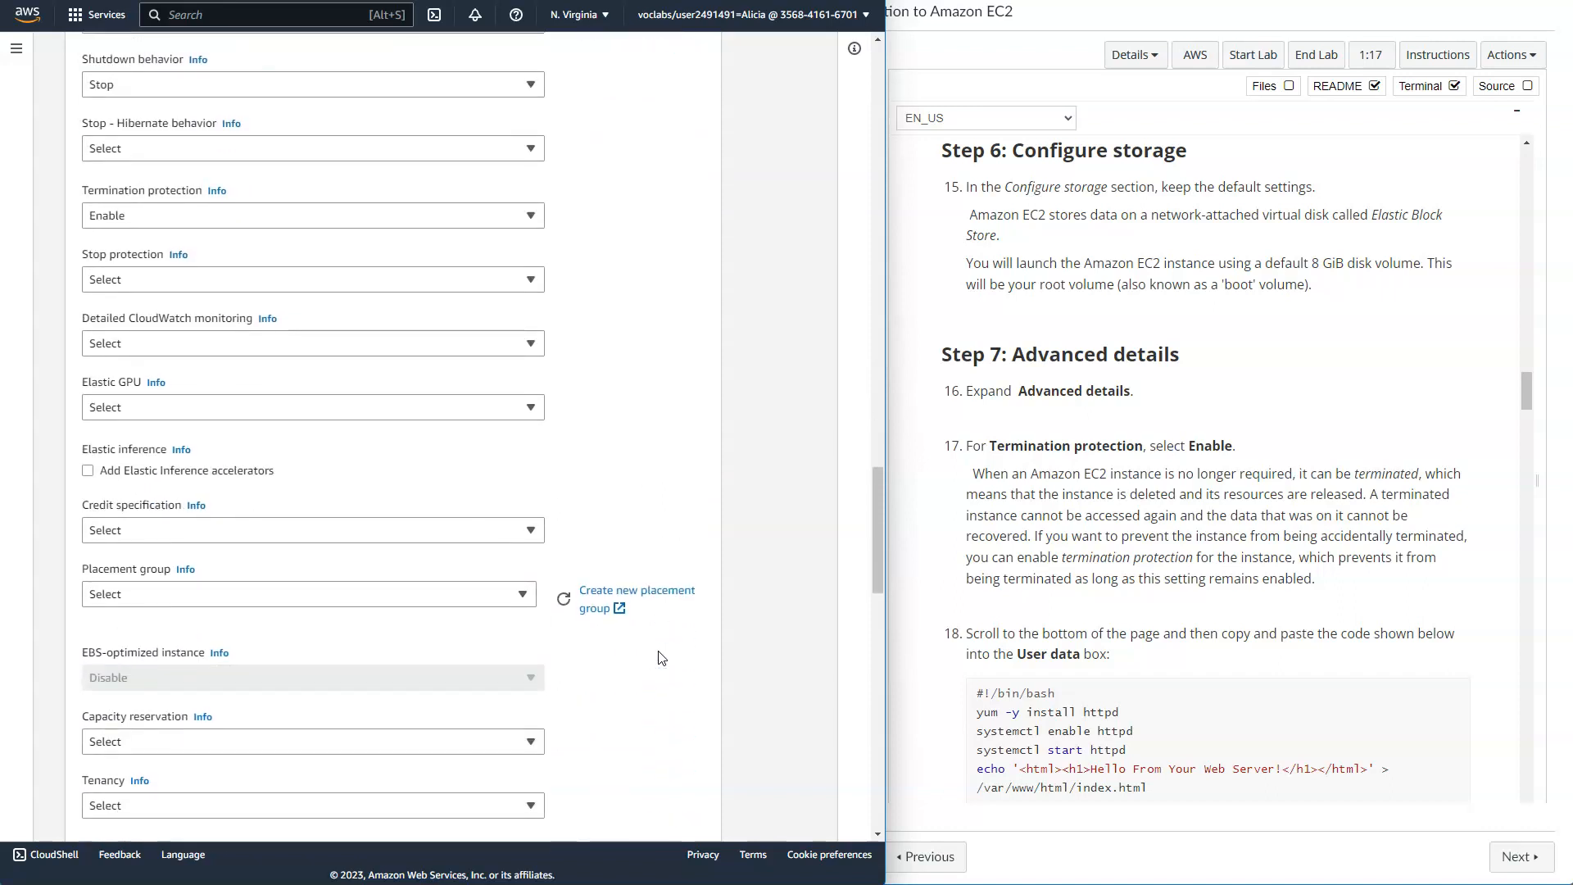
scroll(662, 658, "down", 1)
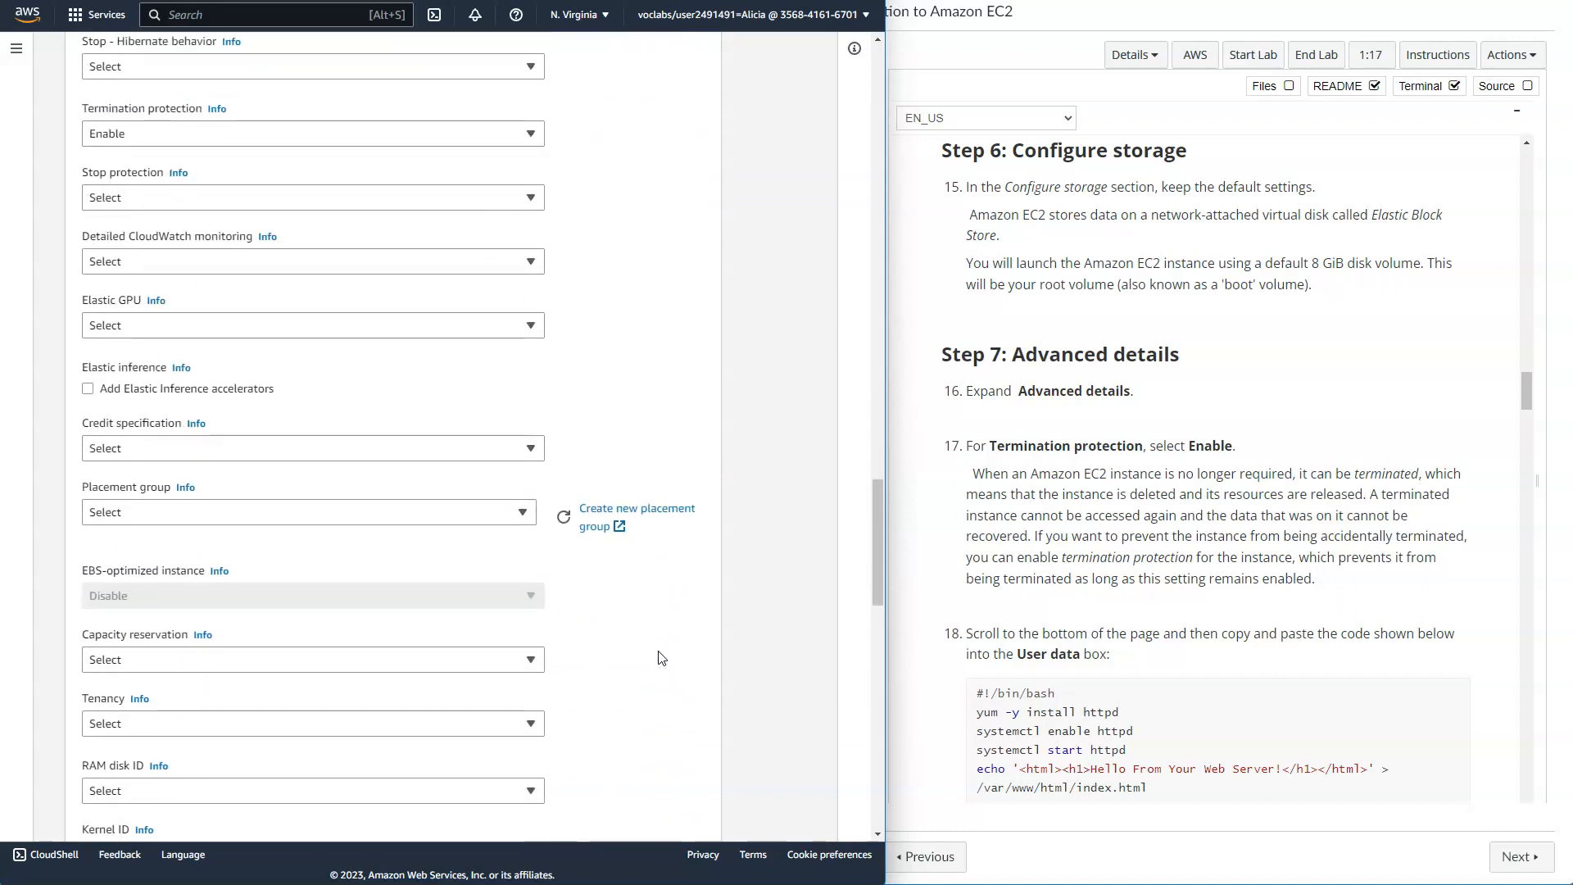
scroll(662, 658, "down", 12)
scroll(662, 658, "down", 4)
scroll(662, 658, "up", 5)
scroll(662, 657, "down", 1)
scroll(662, 657, "up", 1)
scroll(662, 658, "down", 1)
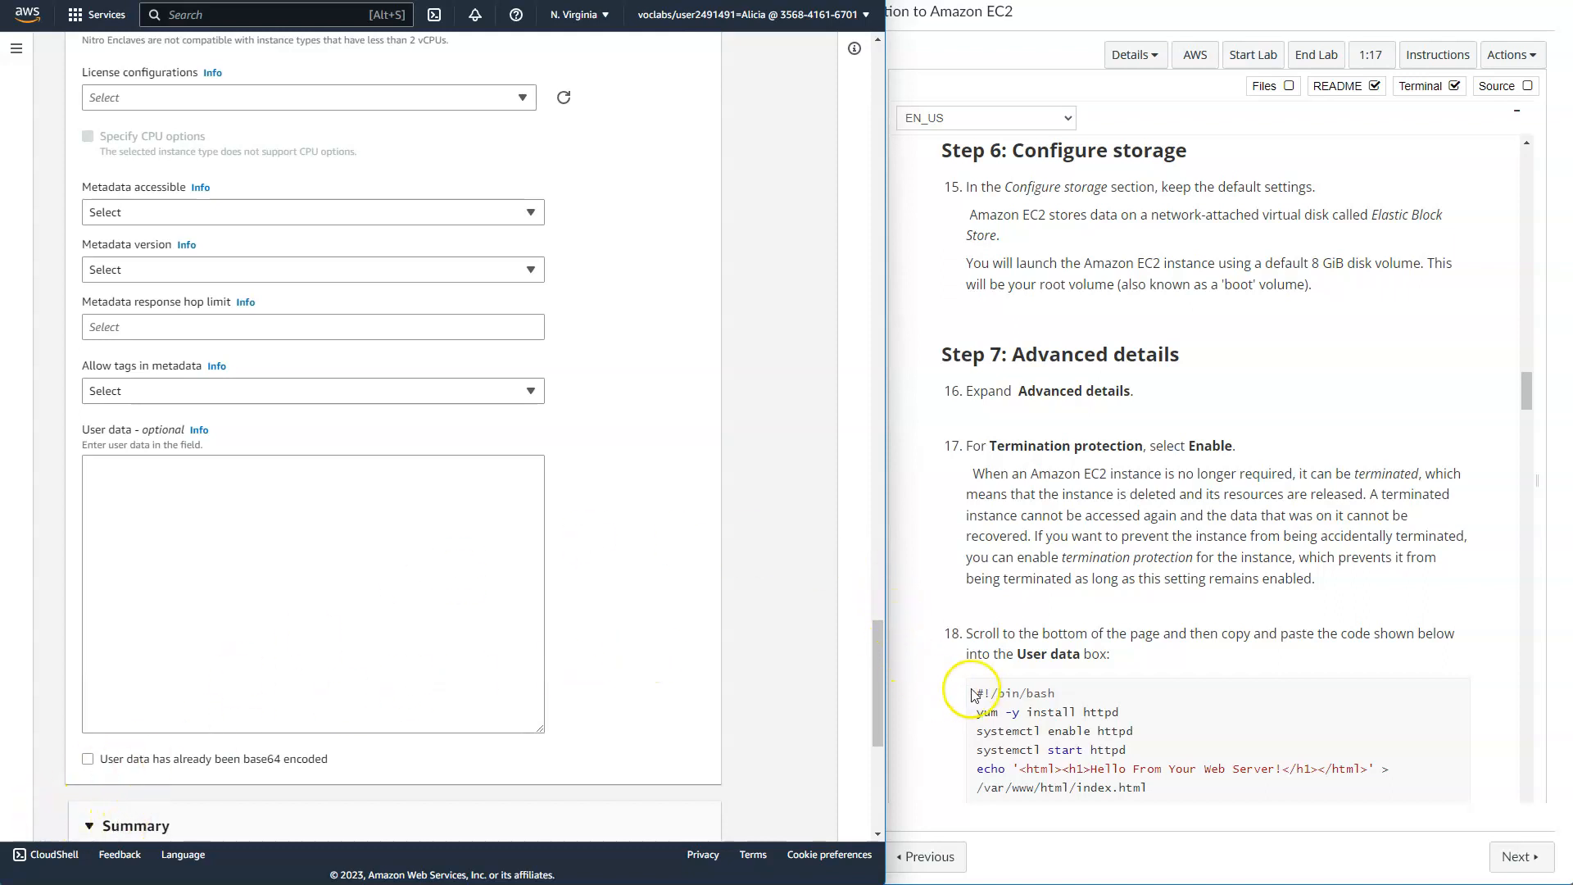
left_click_drag(973, 695, 1178, 797)
right_click(1074, 741)
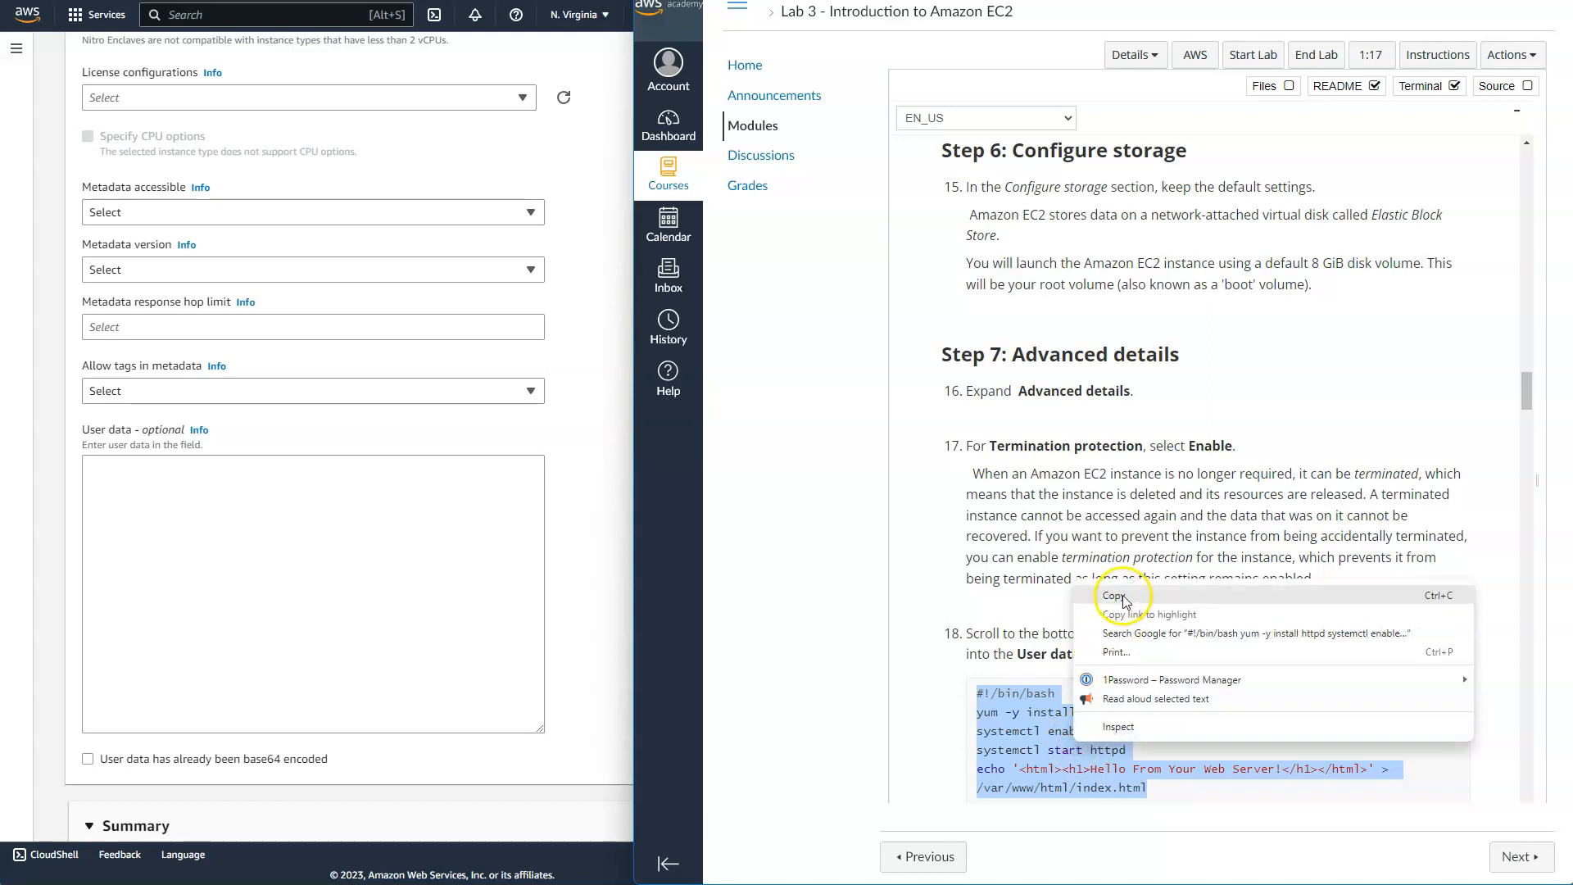
left_click(1114, 595)
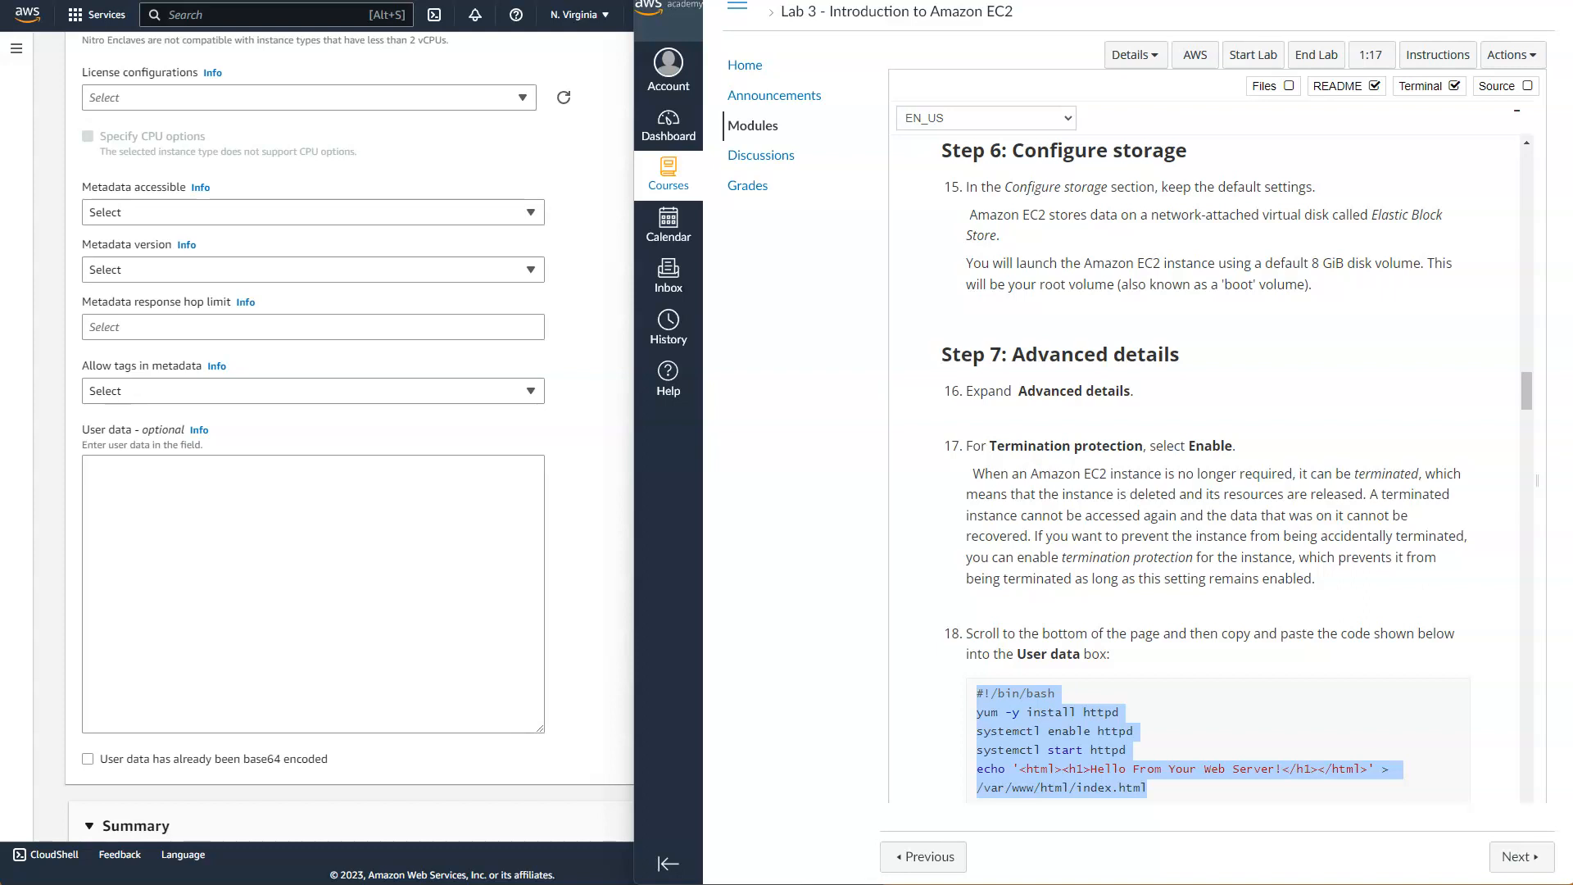
Switch to Notepad and paste the copied script below the heading "Lab 3: Introduction to Amazon EC2"
left_click(604, 856)
left_click_drag(562, 324, 516, 151)
left_click(213, 256)
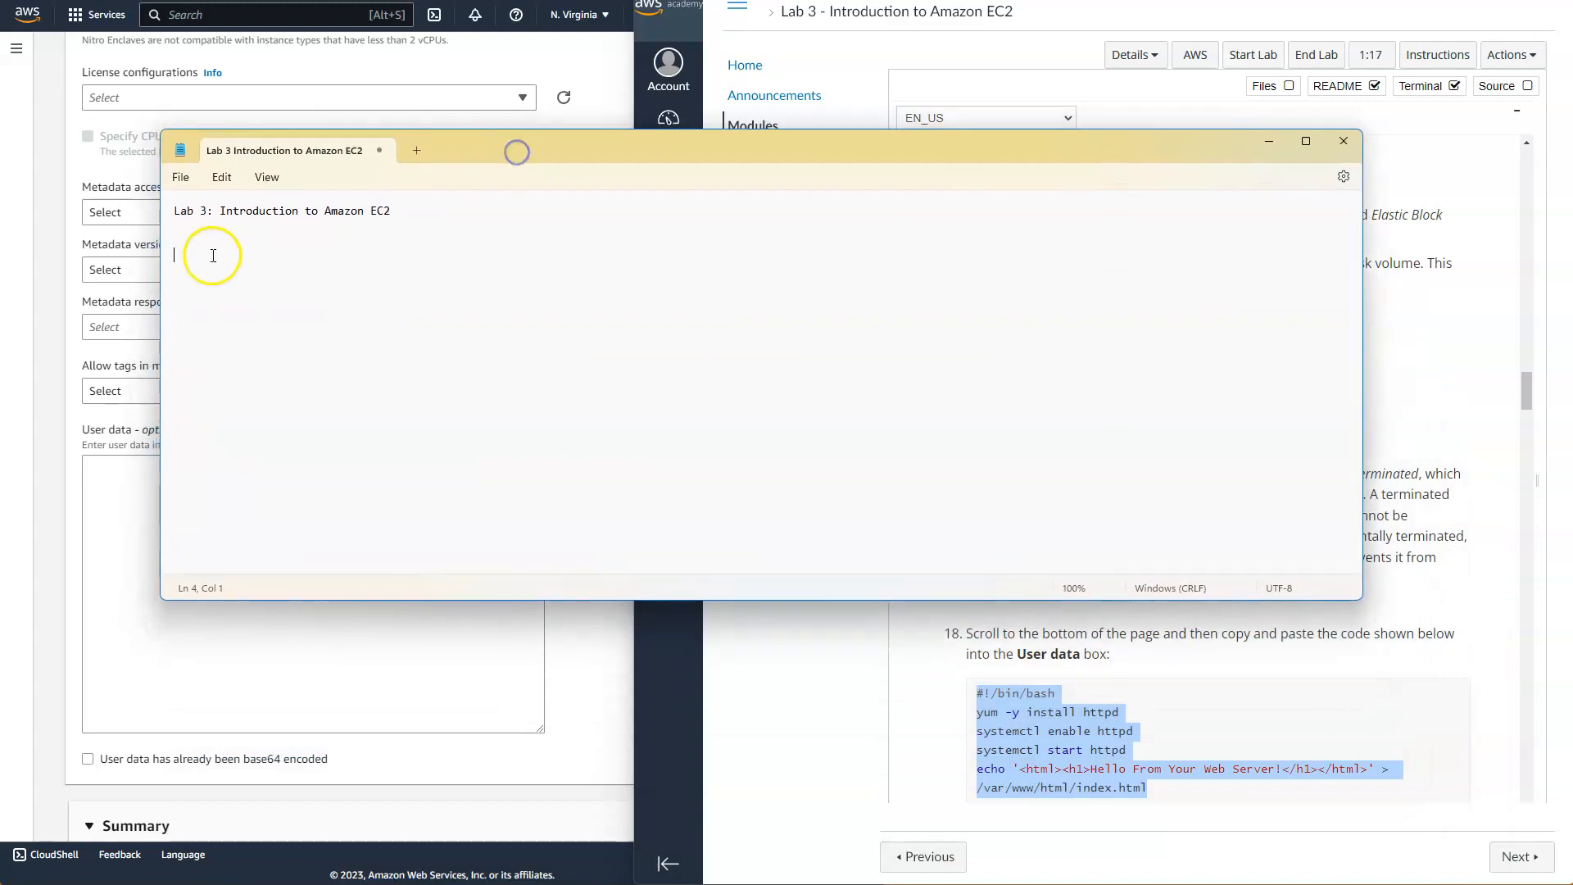
key("ctrl+v")
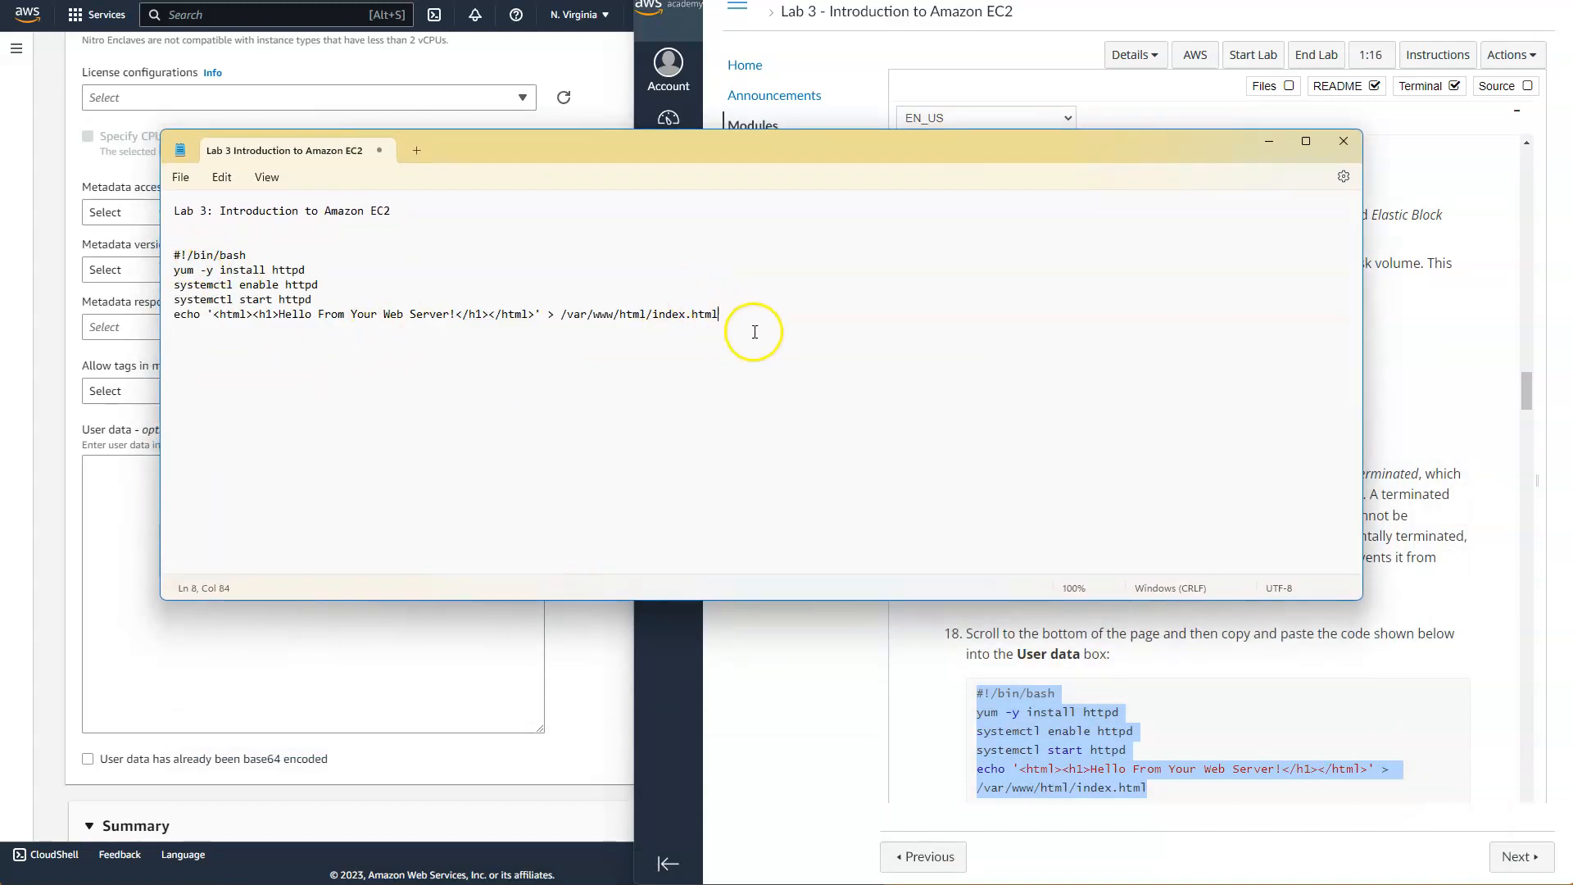
Select the script in the notes, return to the AWS console and paste the copied script into the User data box
left_click(734, 312)
left_click_drag(734, 311, 166, 253)
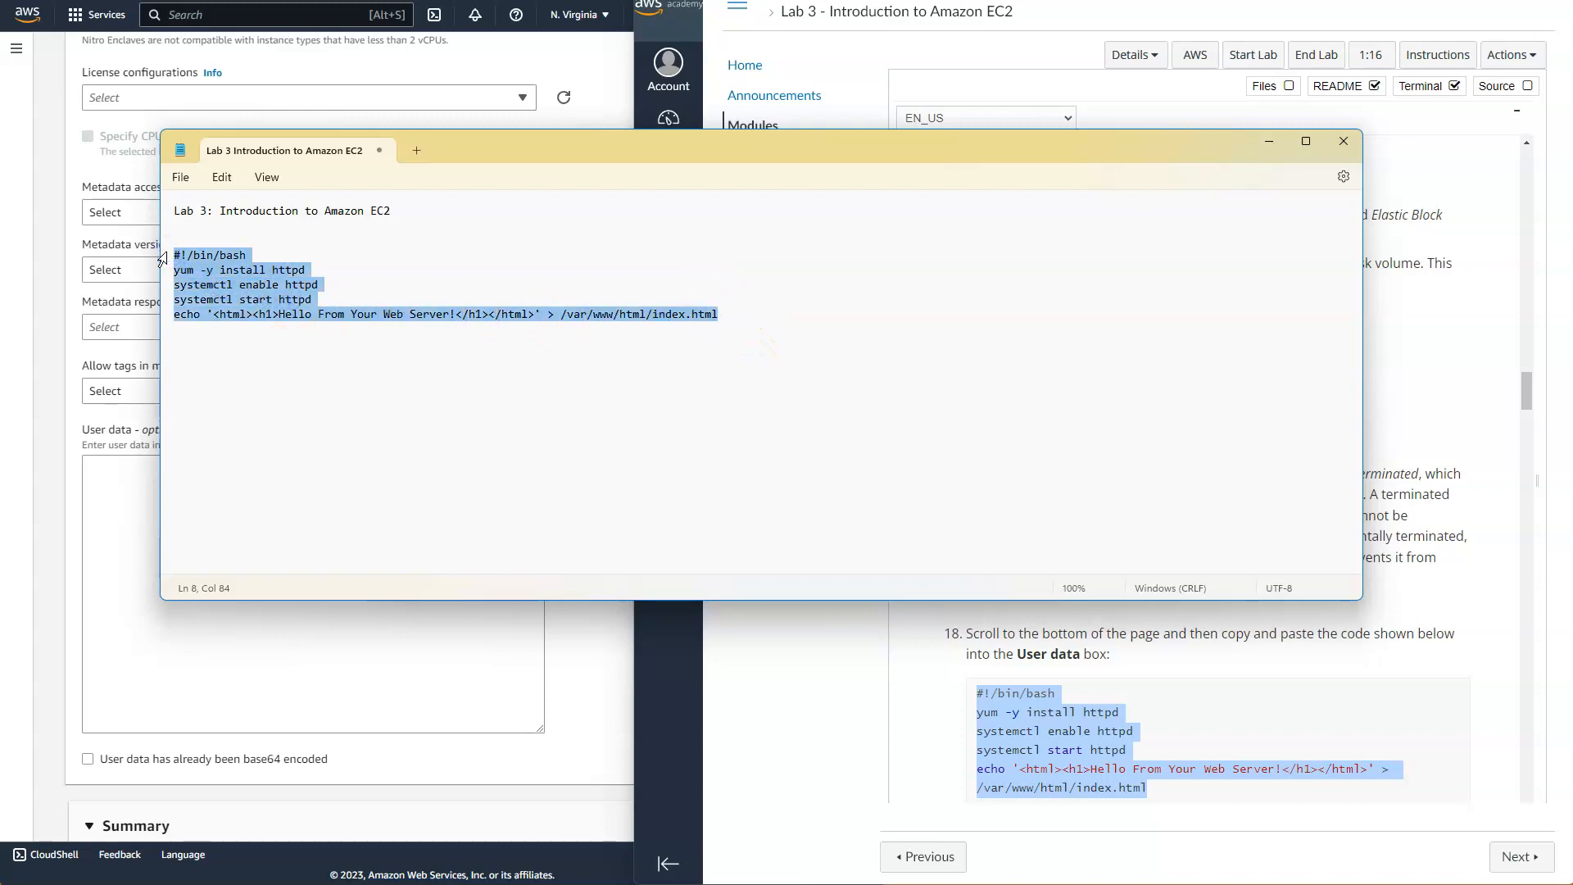
left_click(1268, 148)
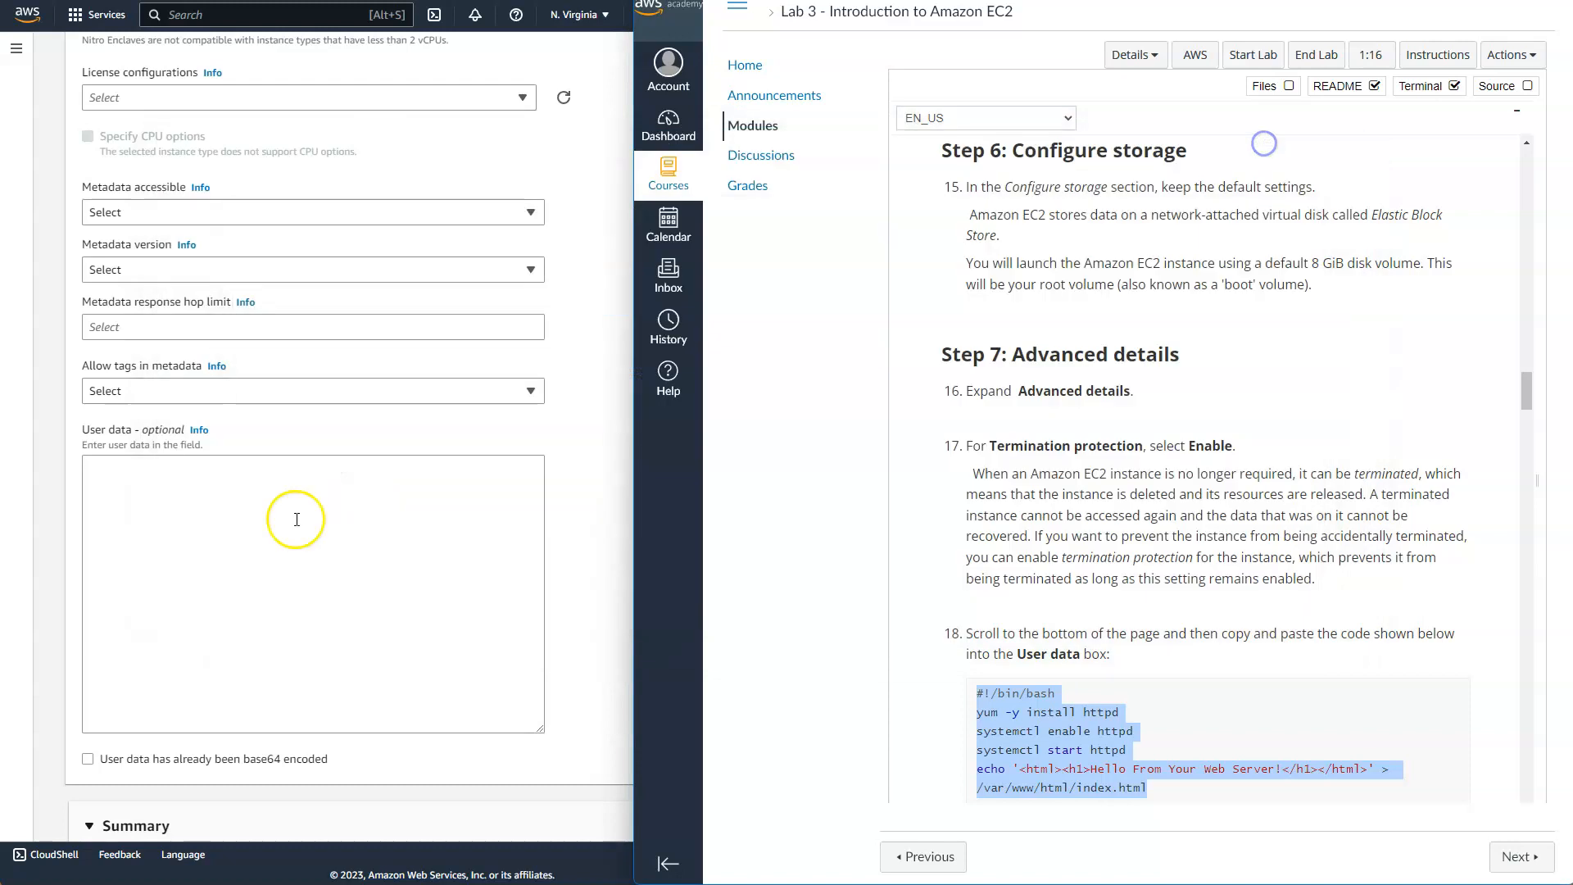
left_click(166, 490)
key("ctrl+v")
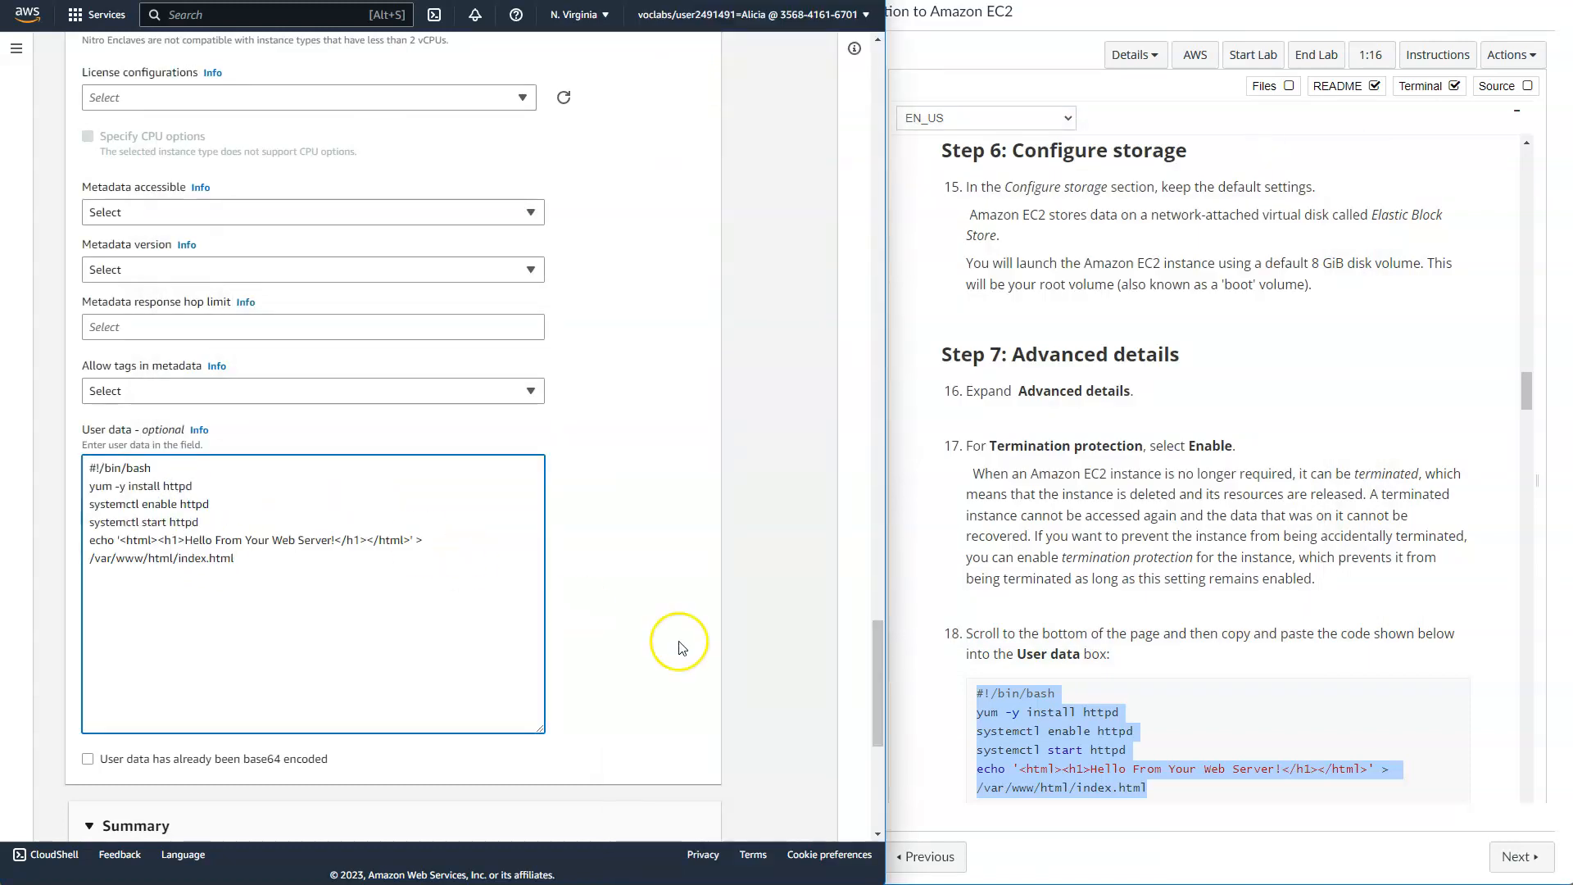
Read the lab instructions on what the user data script does and Step 8 on launching the instance
left_click(926, 702)
scroll(926, 703, "down", 7)
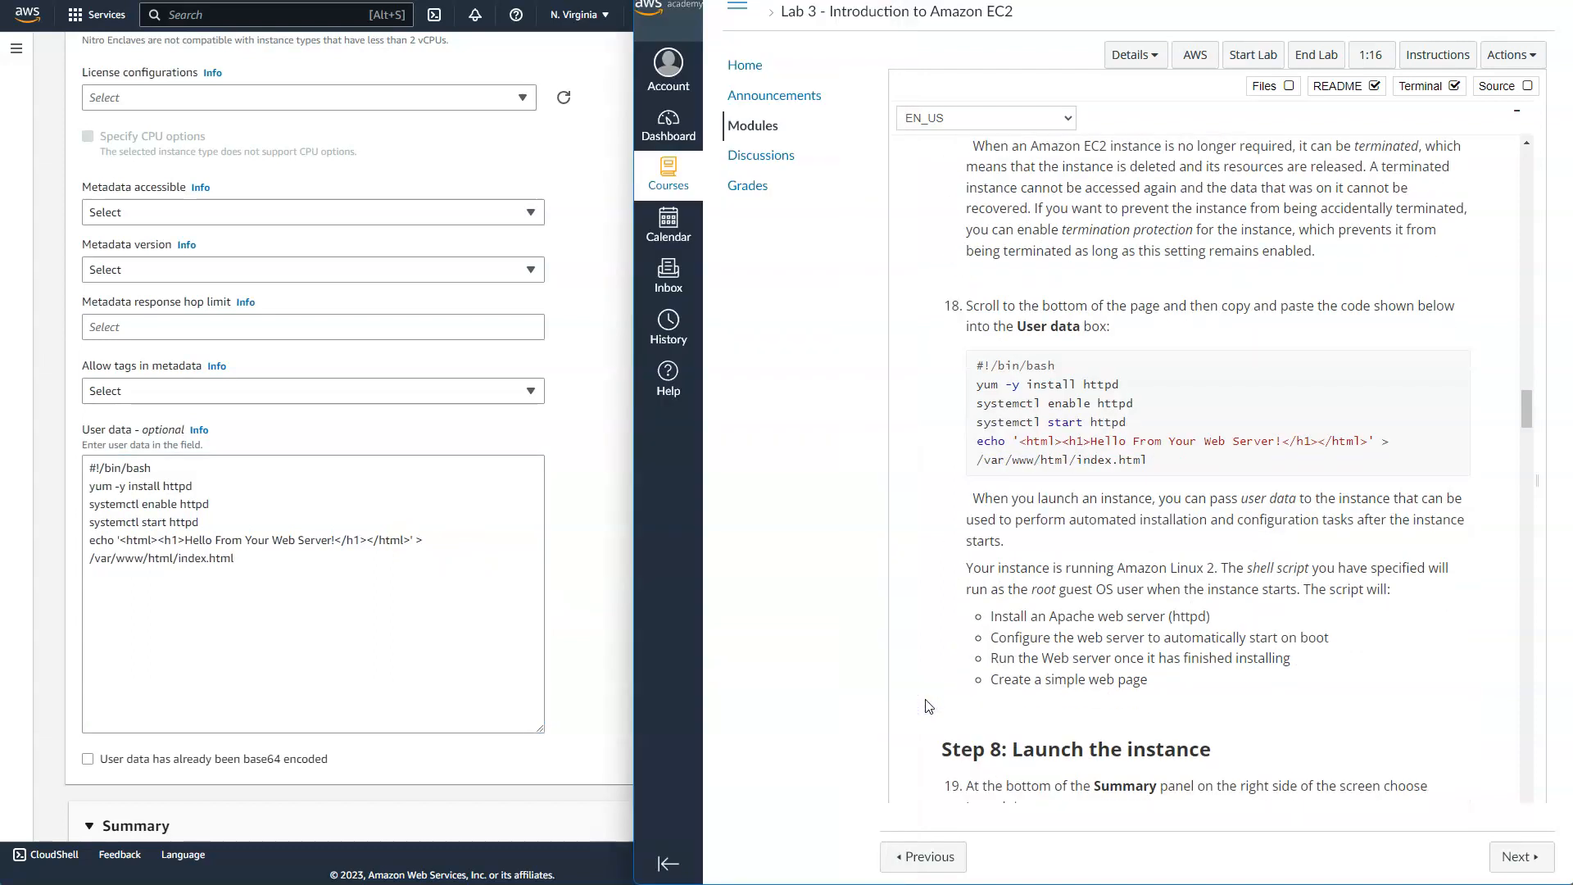
scroll(928, 706, "down", 1)
scroll(928, 706, "up", 1)
scroll(928, 706, "down", 1)
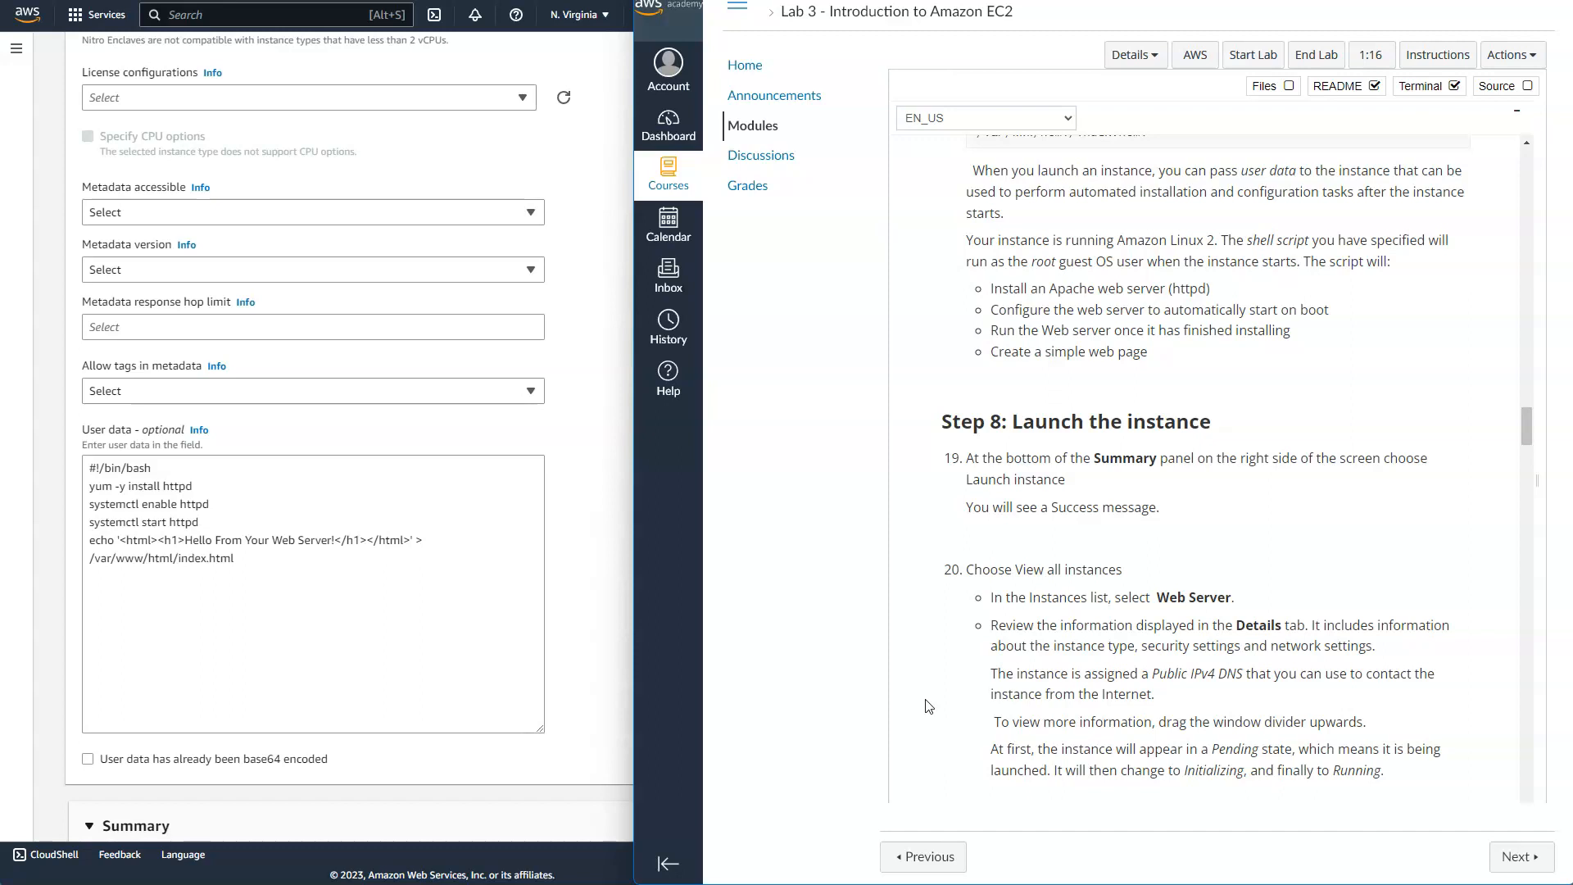
scroll(929, 706, "down", 4)
scroll(928, 706, "up", 1)
left_click(938, 703)
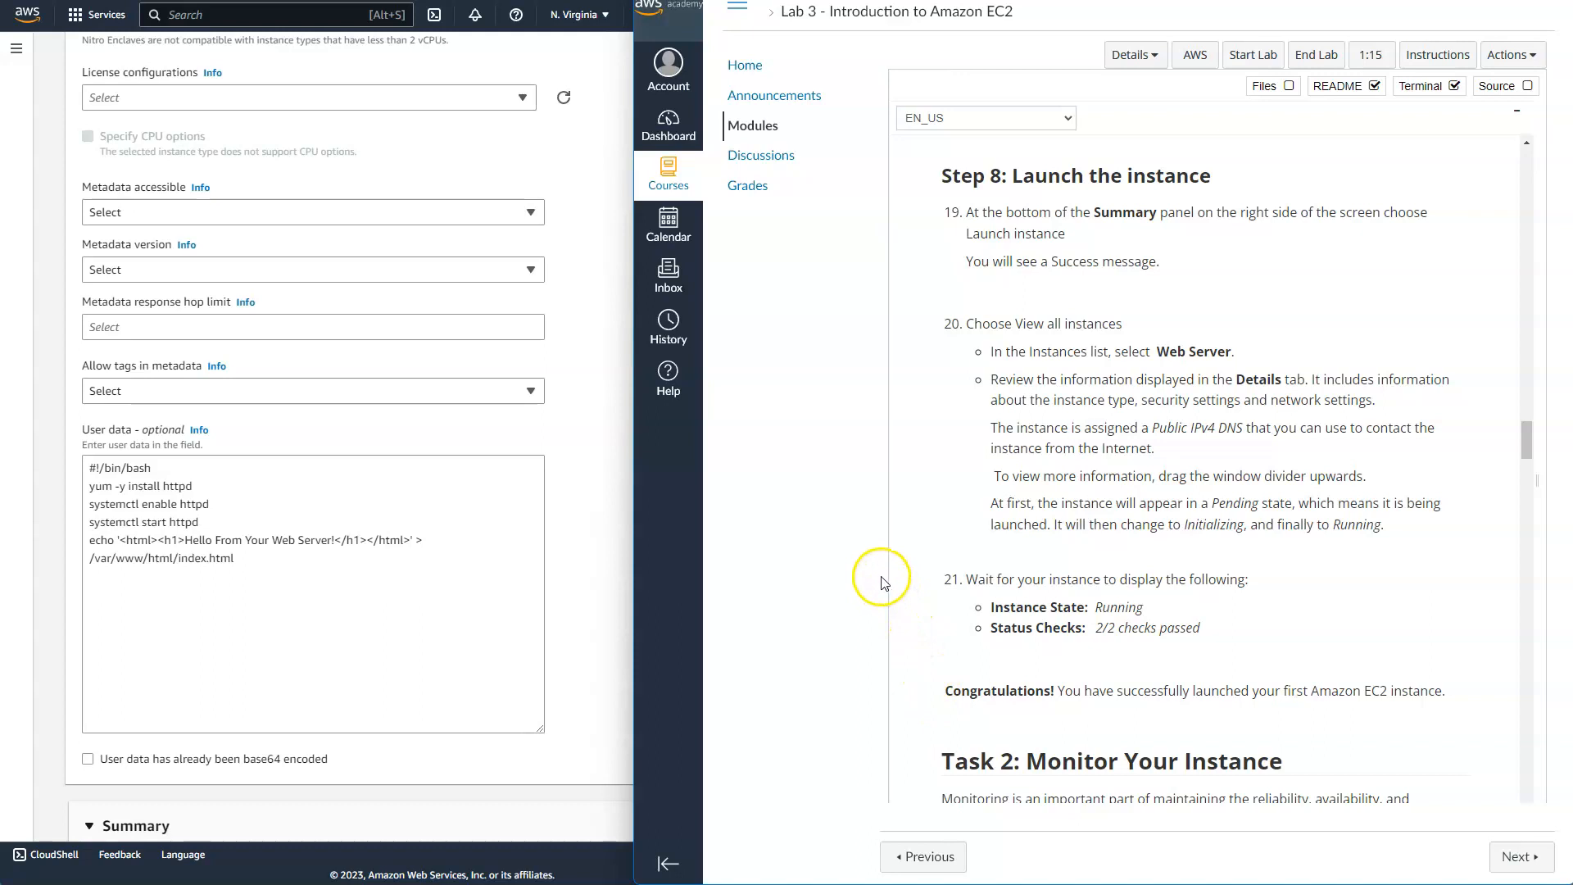
Go to the launch summary and launch the configured instance
left_click(564, 509)
scroll(564, 508, "down", 2)
scroll(564, 508, "down", 5)
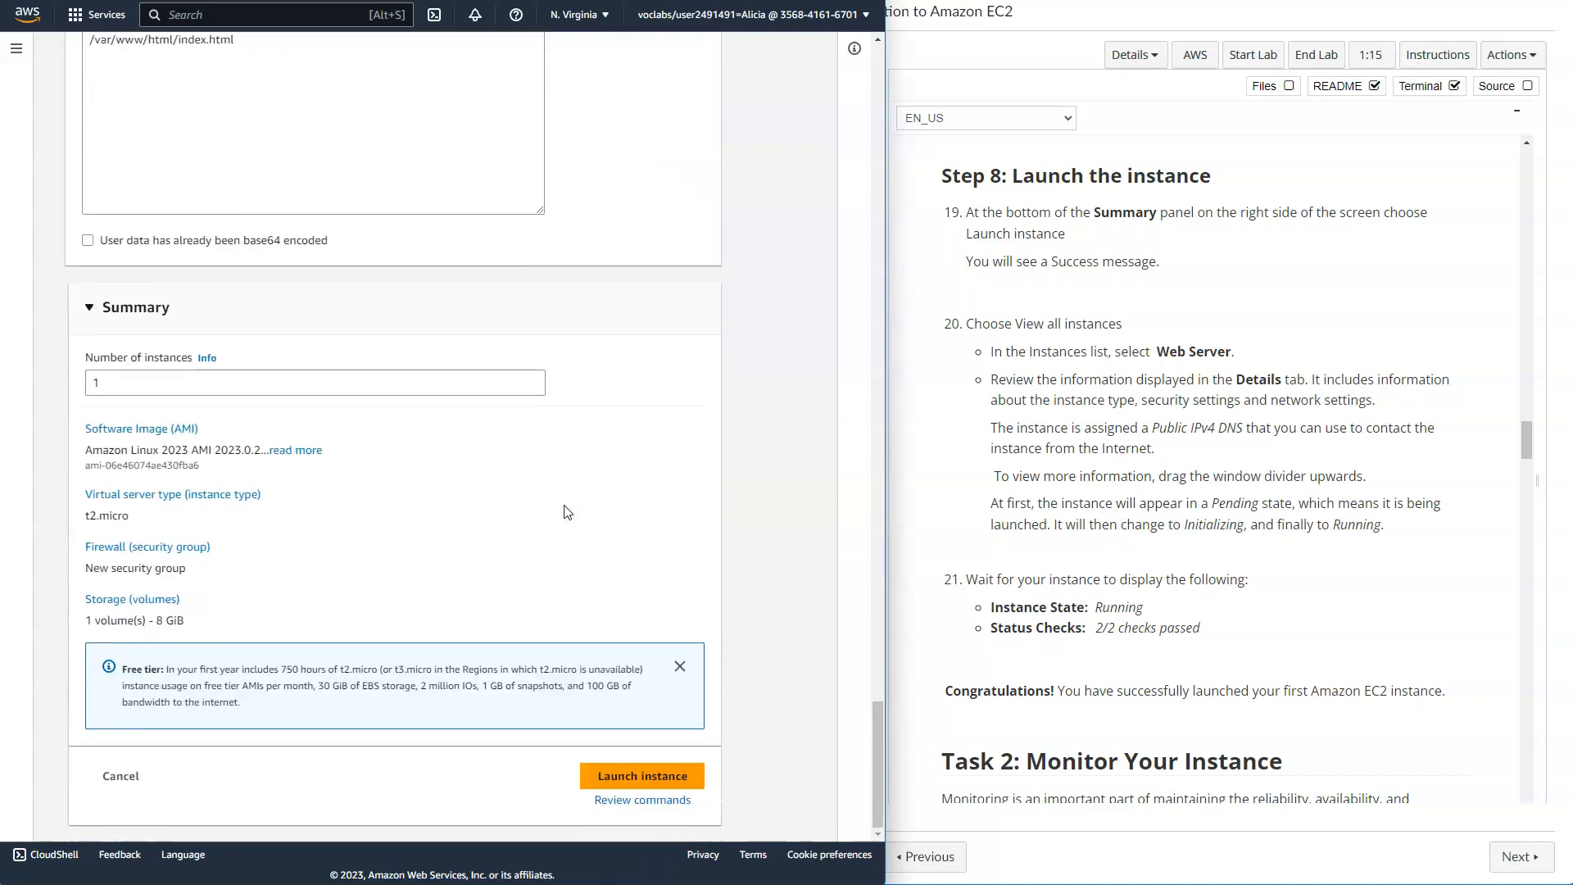
left_click(616, 775)
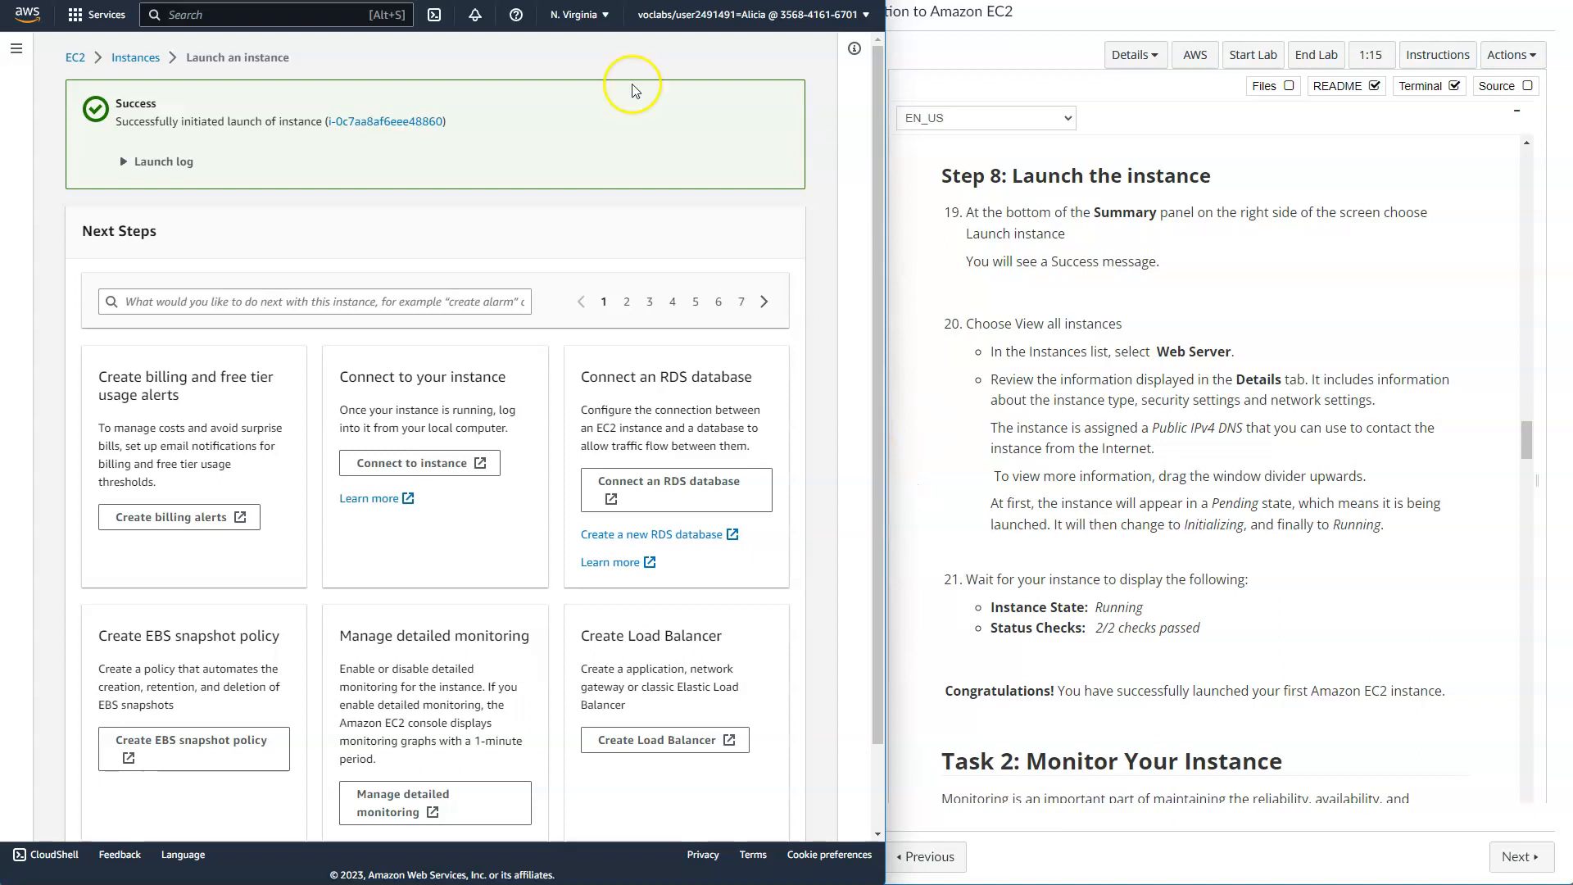
Expand the launch log to check it and go on to the list of all instances
left_click(125, 163)
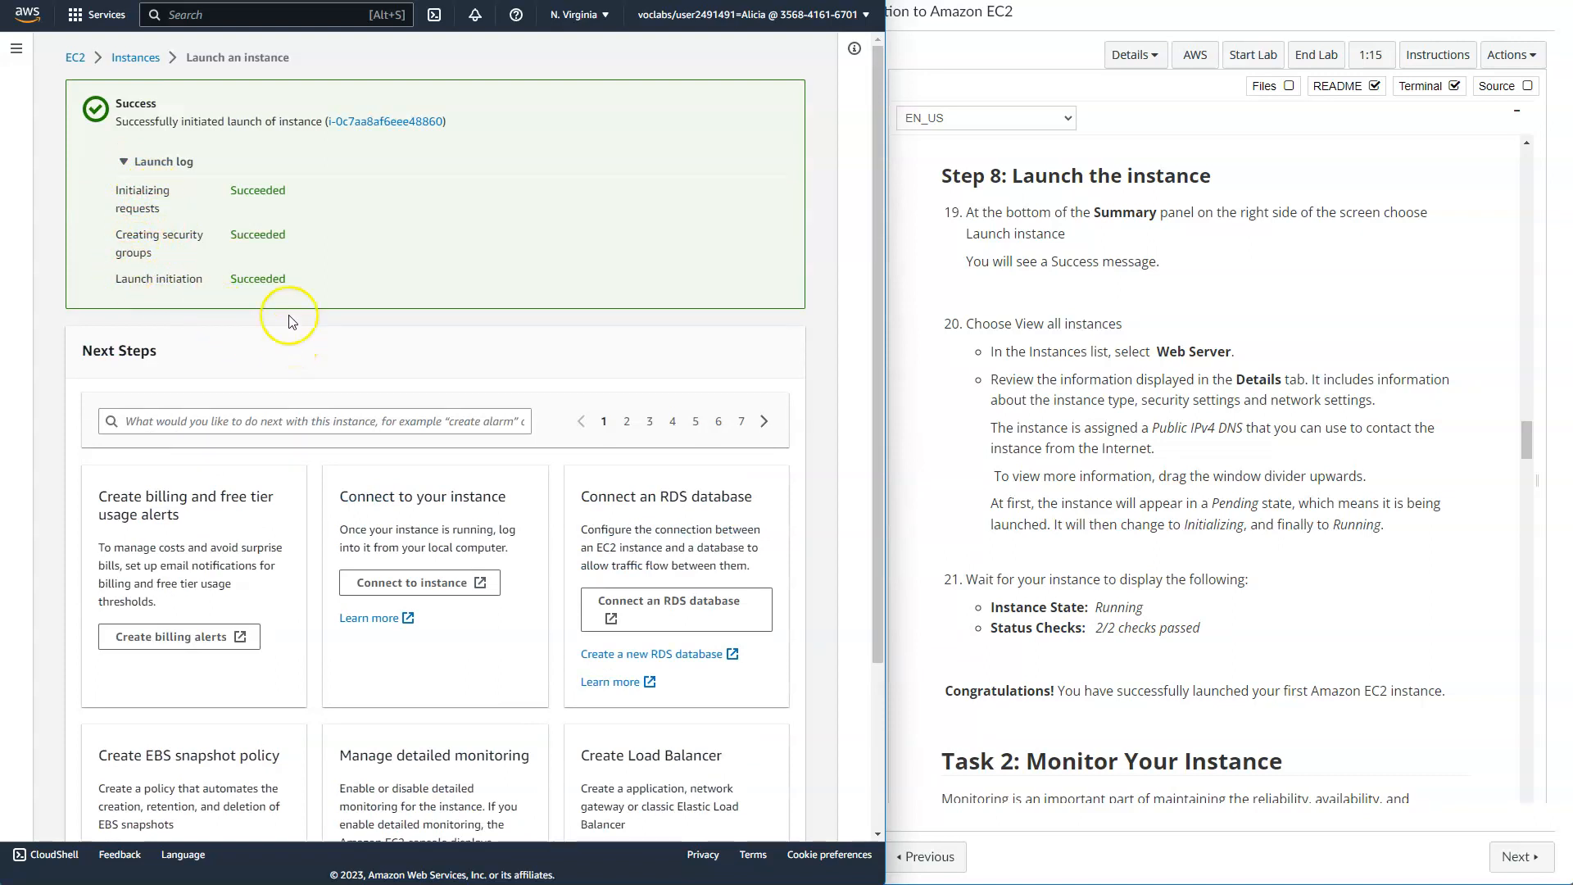
scroll(576, 409, "down", 3)
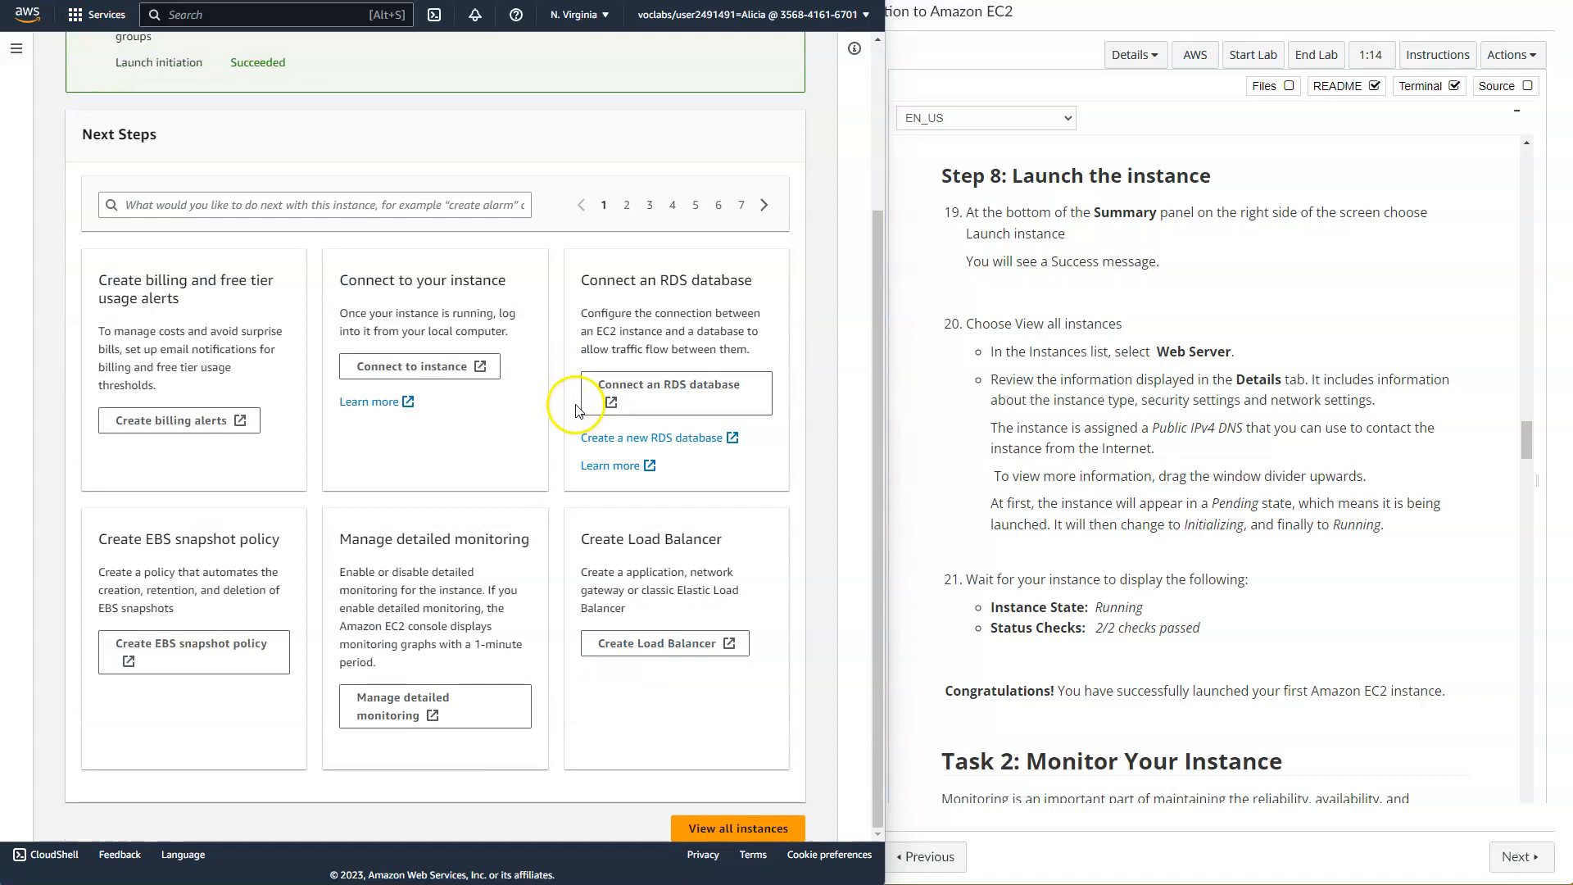
left_click(723, 834)
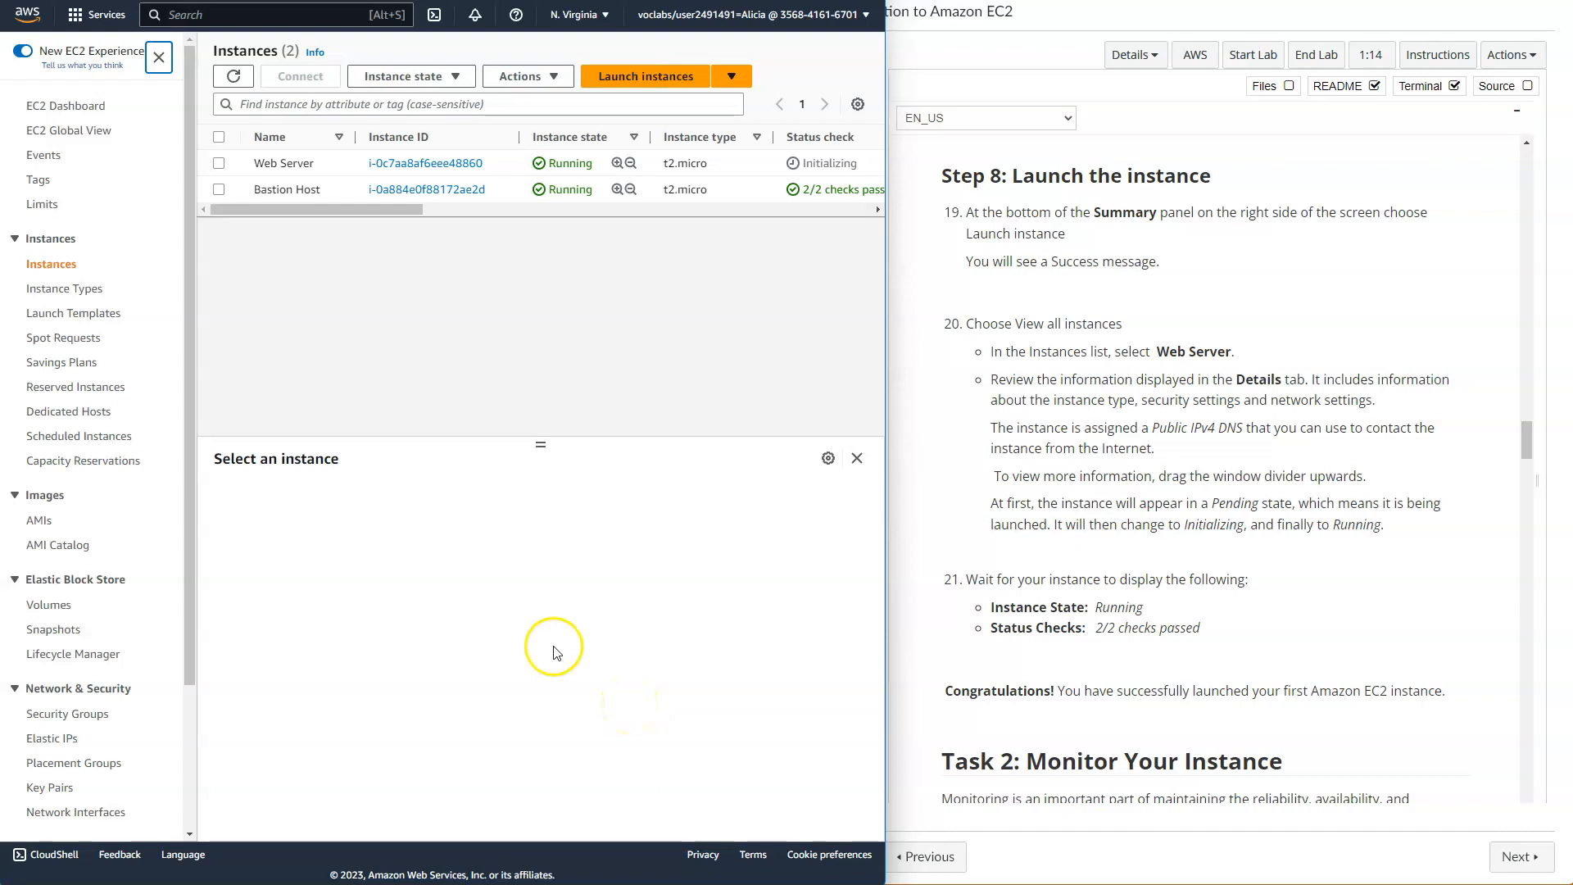
Select the Web Server instance and review its security, networking and general details
left_click(219, 167)
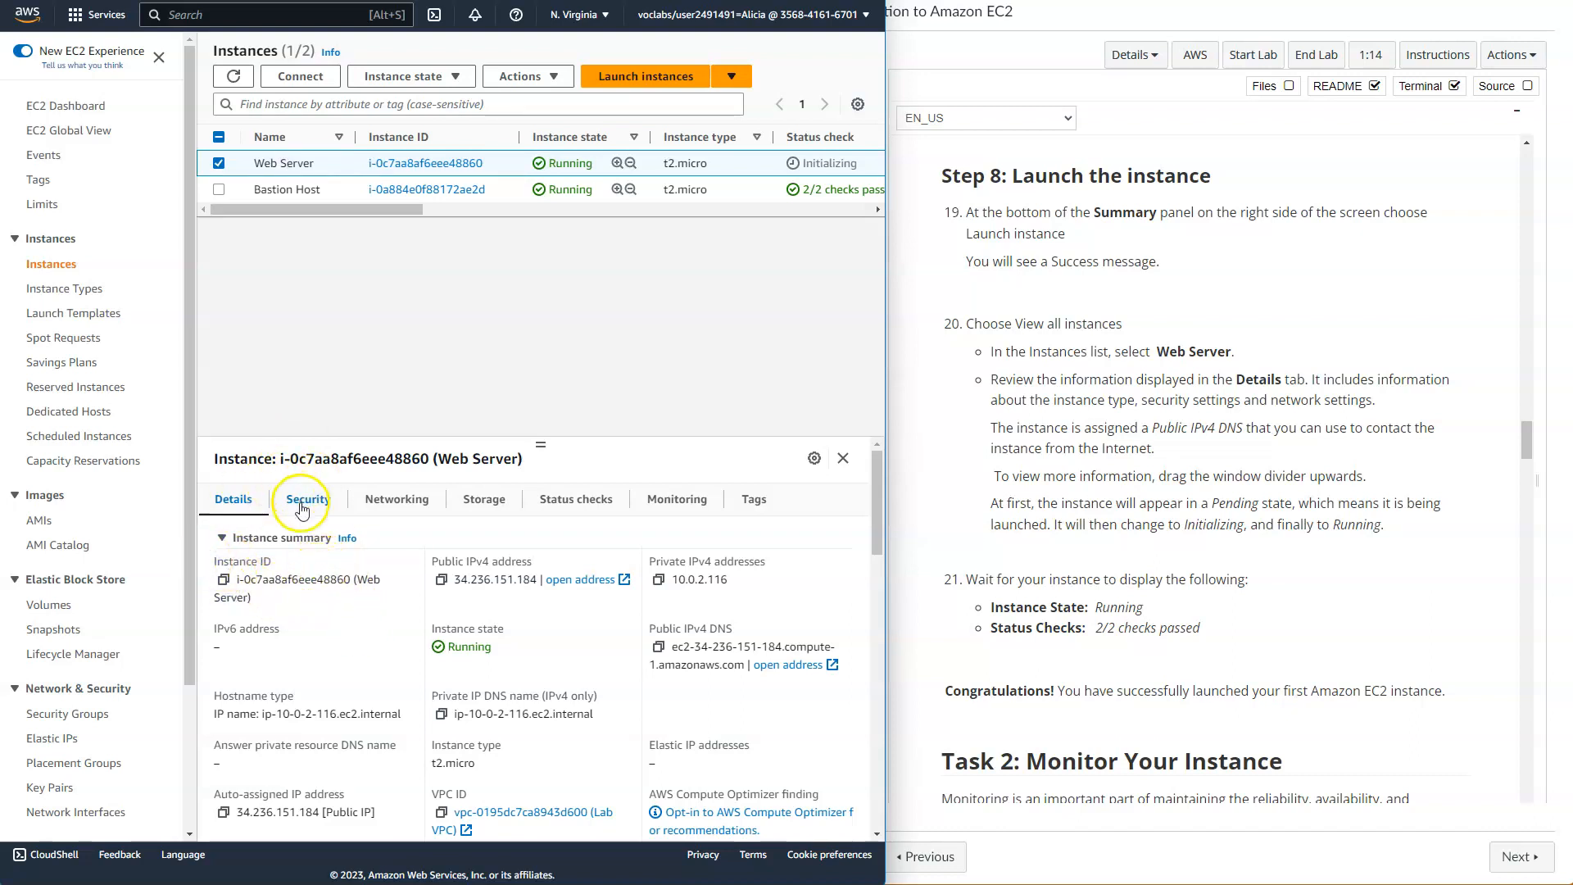
left_click(302, 505)
left_click(387, 509)
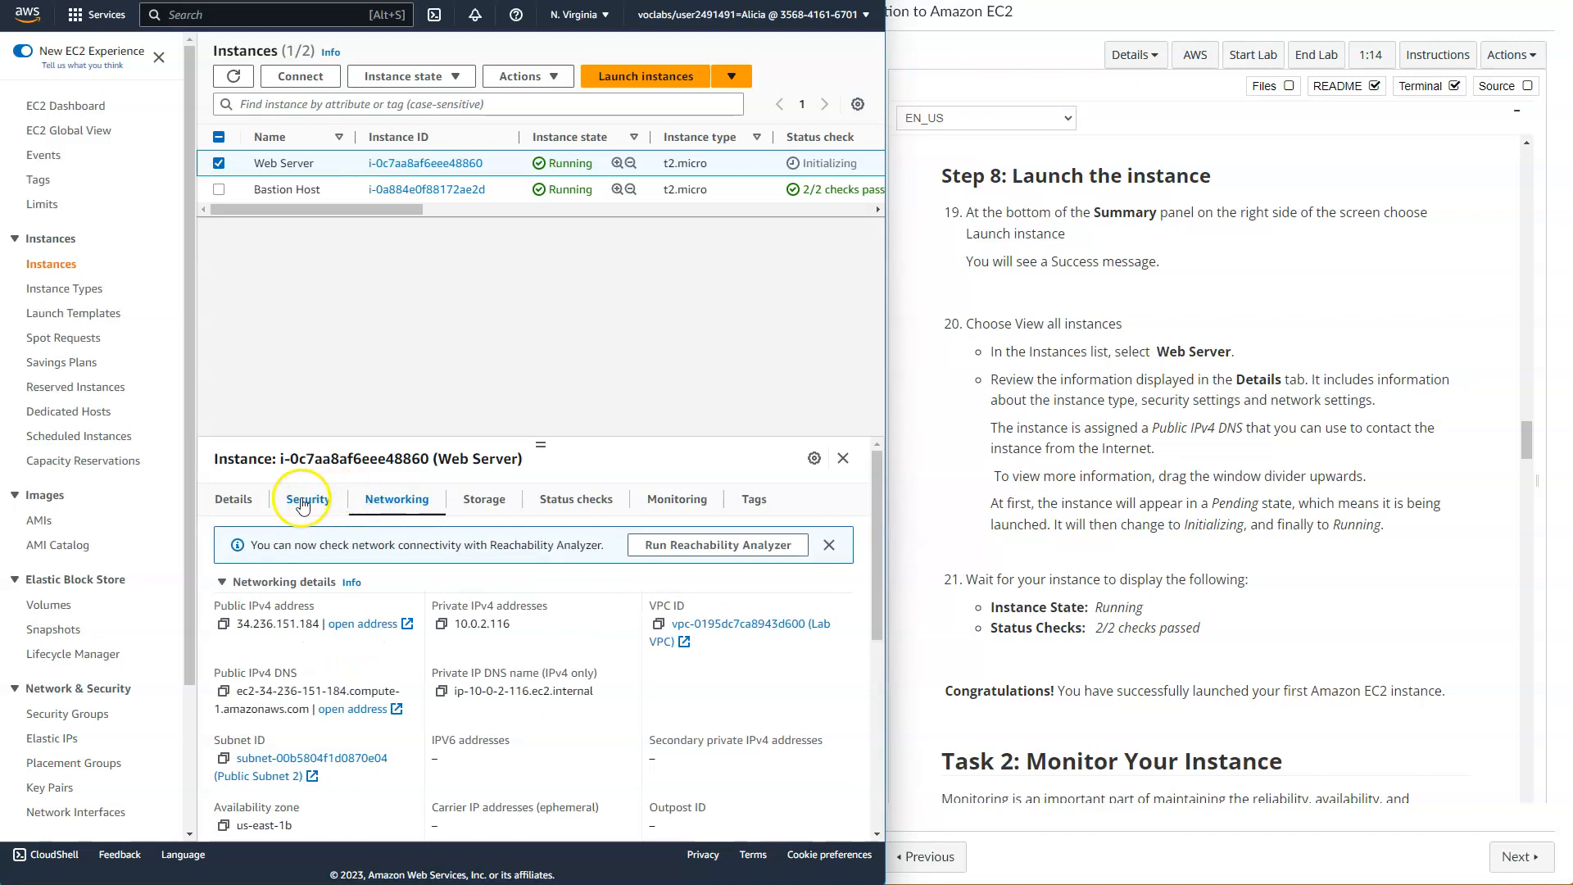
left_click(238, 499)
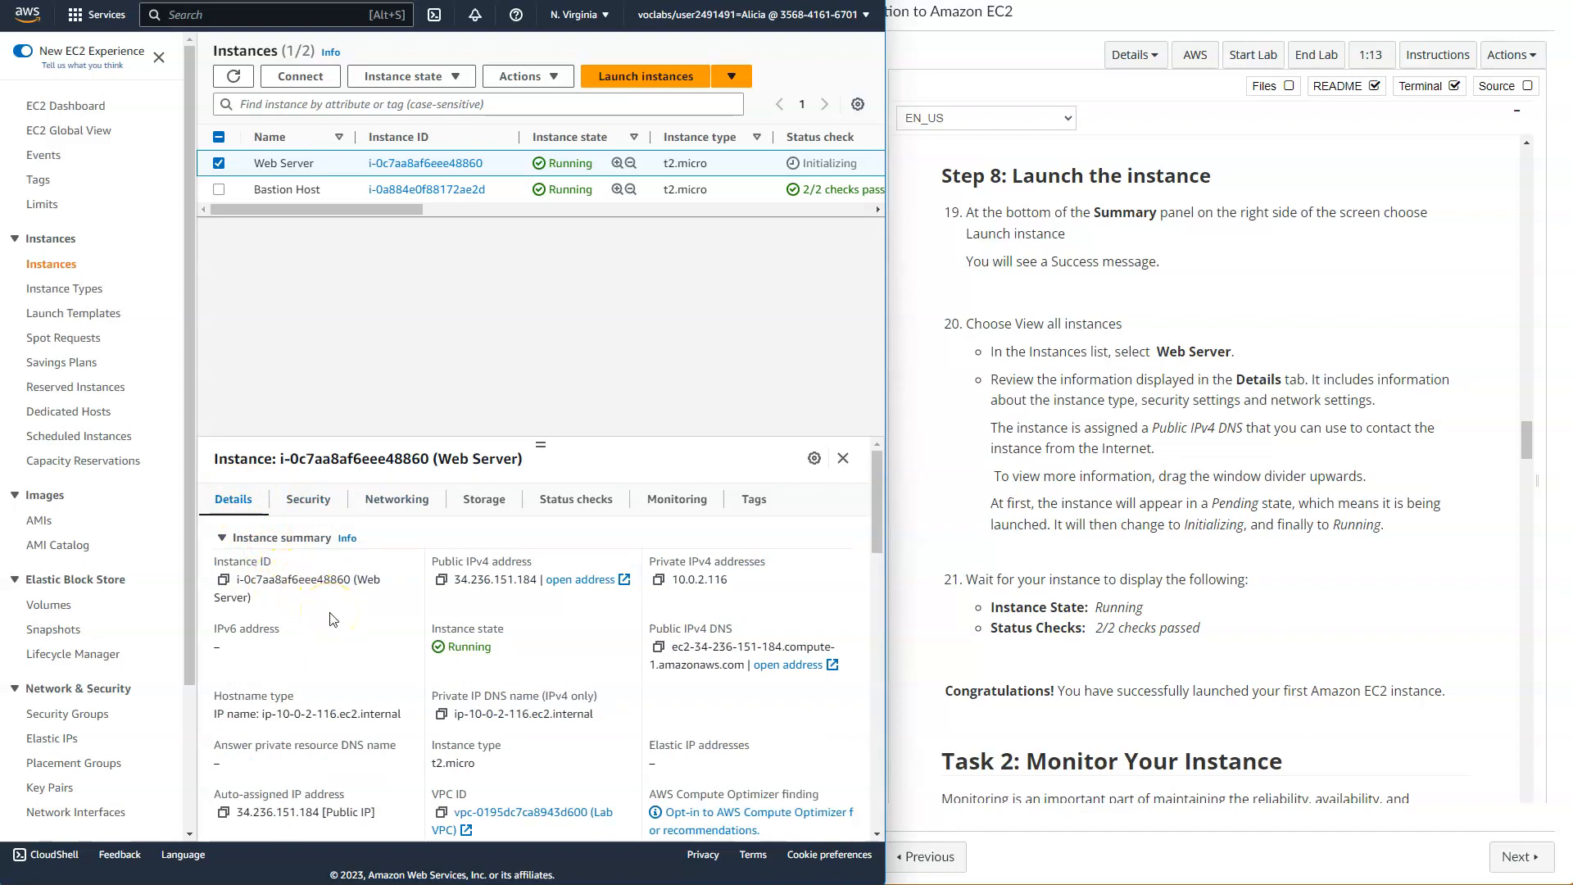
Highlight the Public IPv4 address label and enlarge the Web Server details area upwards to show more information
left_click_drag(428, 561, 428, 593)
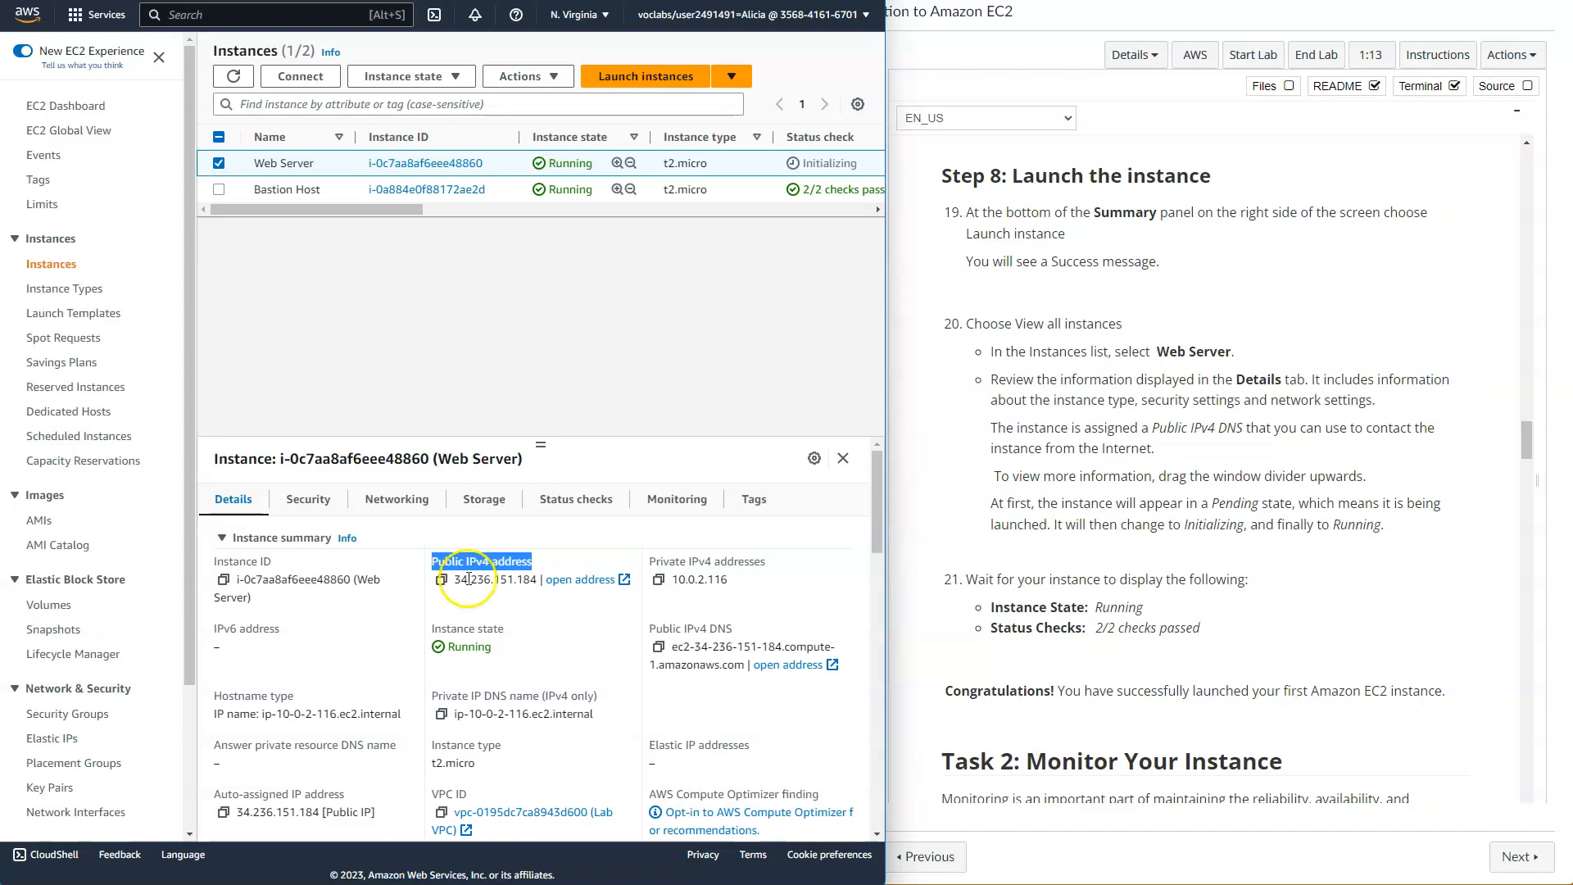
left_click_drag(548, 445, 545, 223)
double_click(545, 223)
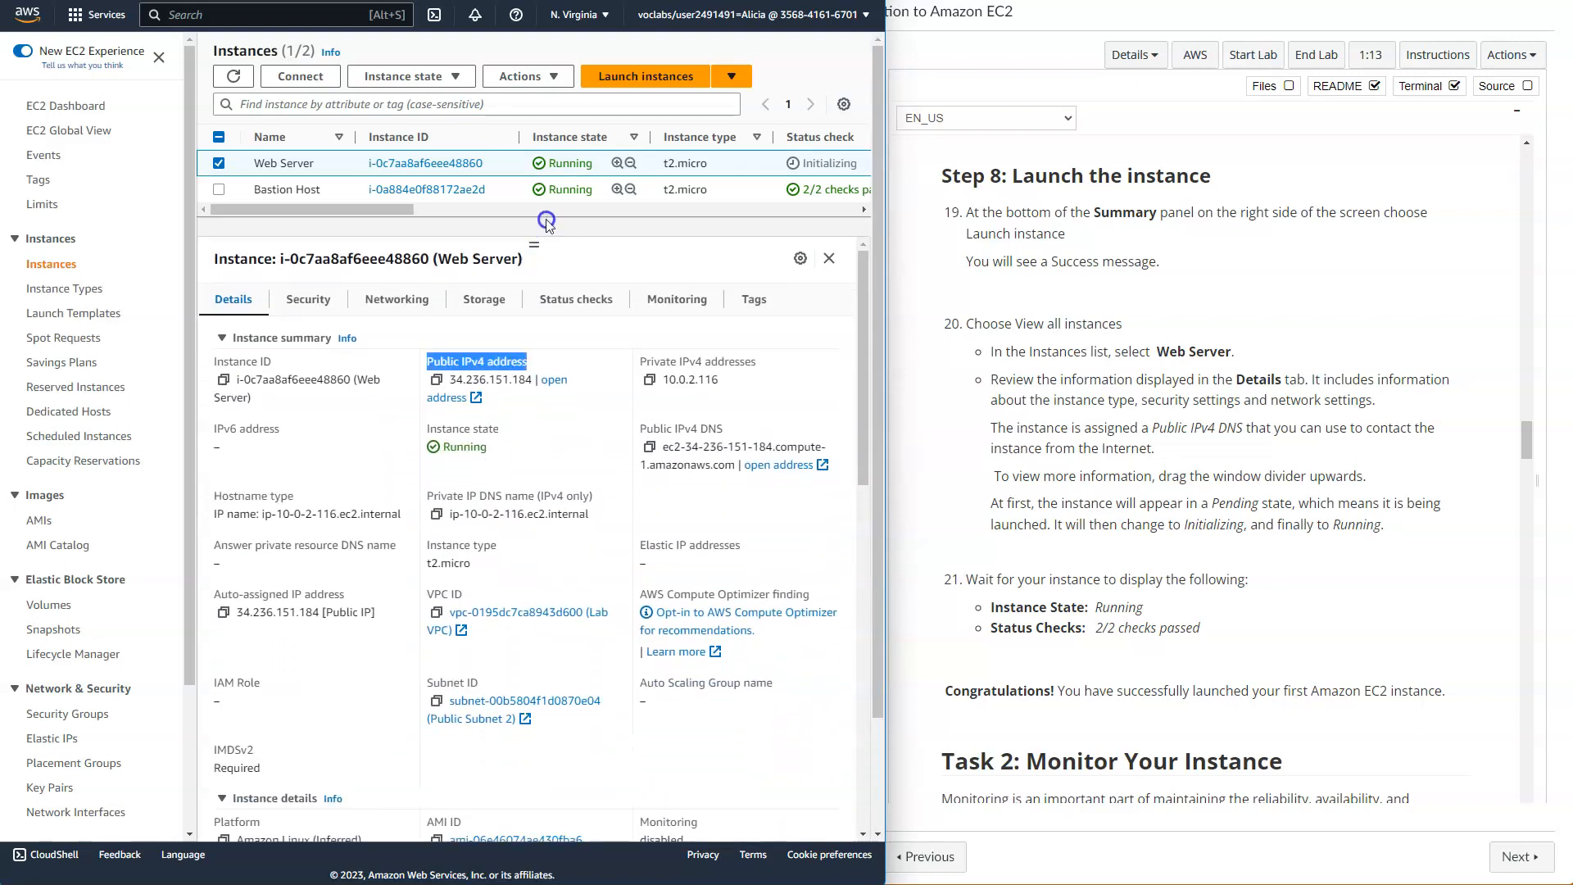